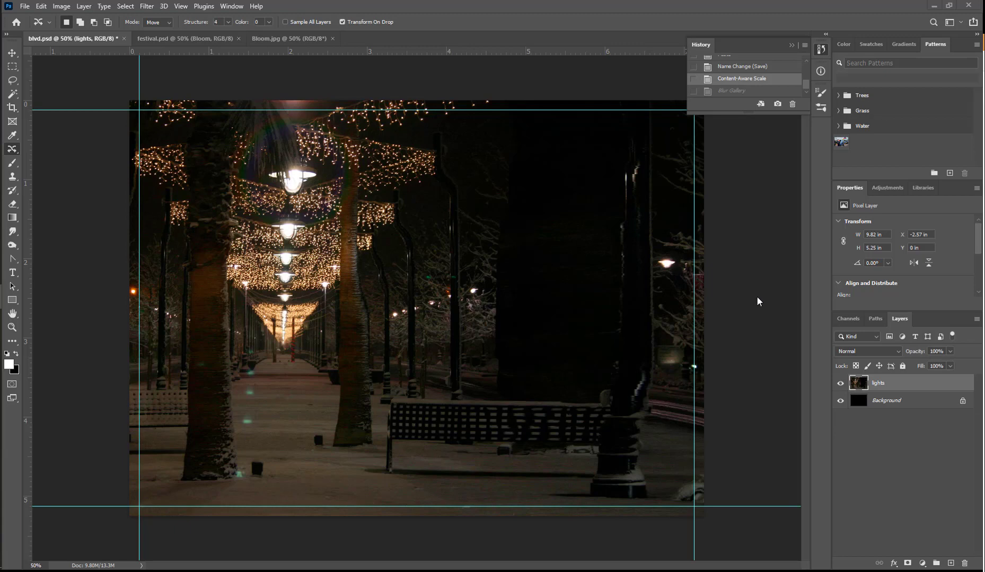
Start a Tilt-Shift blur on the lights layer, rotate its focus band to vertical and centre it on the lit walkway.
{"action": "left_click", "coordinate": [153, 6]}
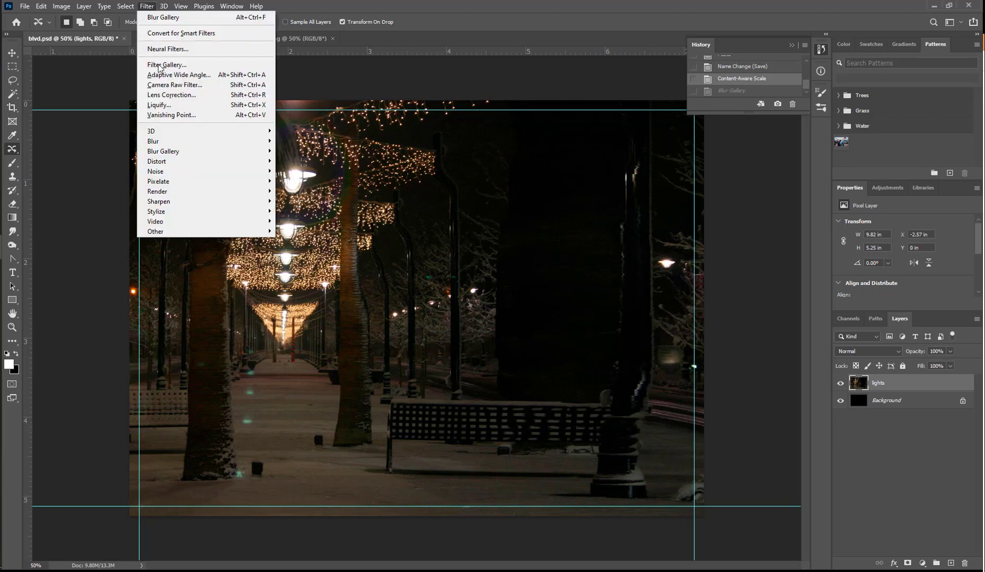
{"action": "mouse_move", "coordinate": [176, 152]}
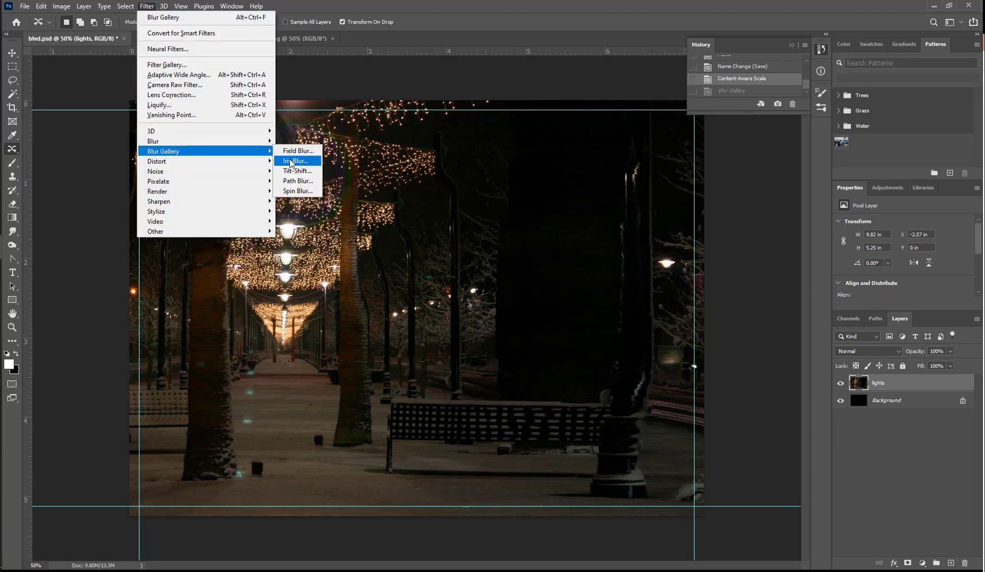
{"action": "left_click", "coordinate": [300, 171]}
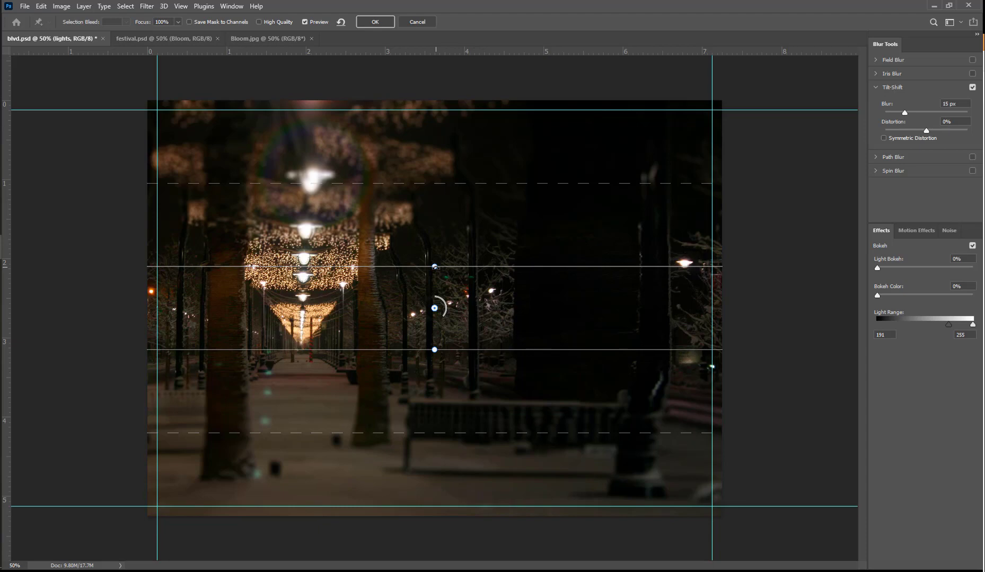
{"action": "left_click_drag", "start_coordinate": [434, 267], "coordinate": [444, 310]}
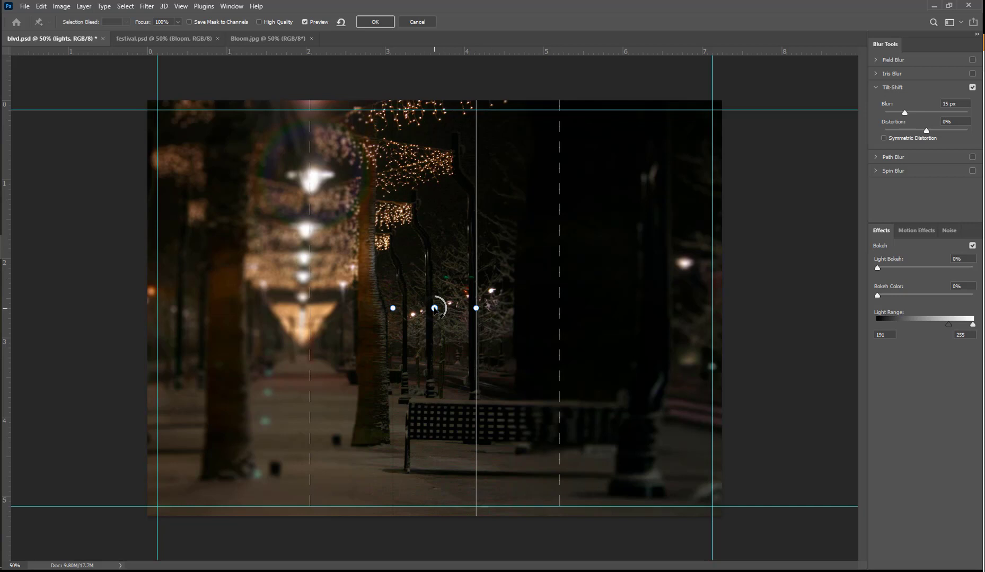
{"action": "left_click_drag", "start_coordinate": [435, 308], "coordinate": [315, 308]}
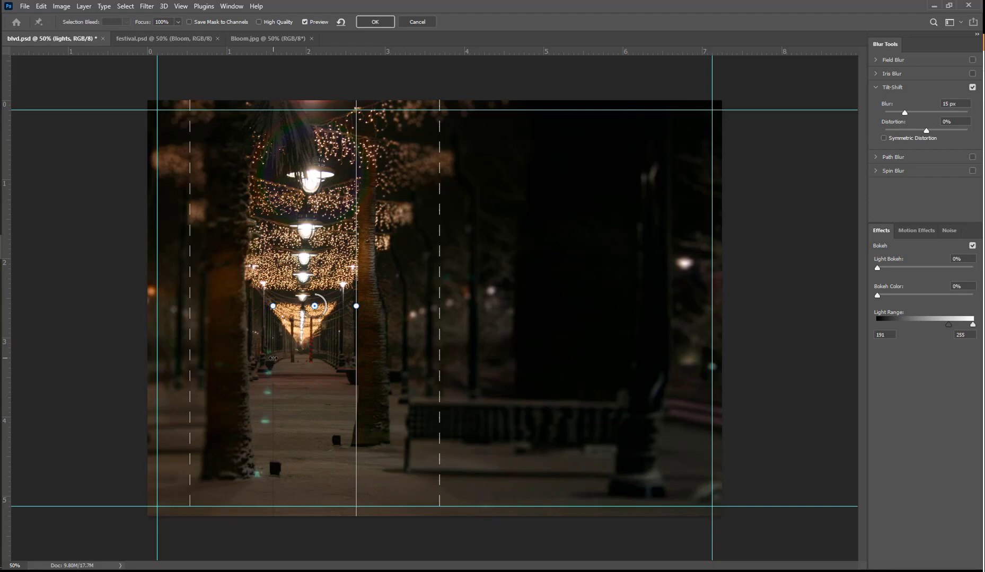
Widen the Tilt-Shift sharp zone towards the tree trunks on both sides and tighten the outer blur transition lines around it.
{"action": "left_click_drag", "start_coordinate": [272, 358], "coordinate": [270, 358]}
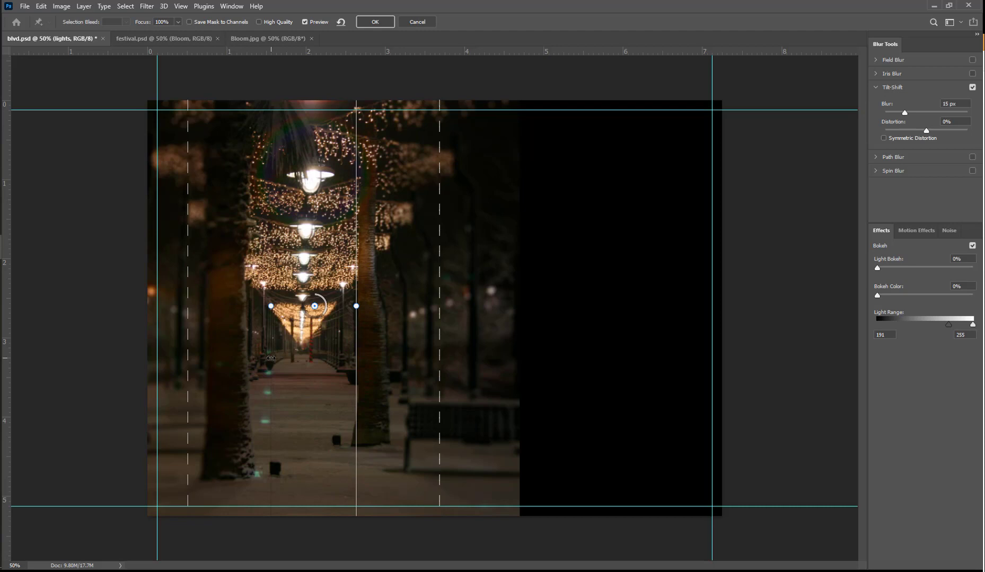
{"action": "left_click_drag", "start_coordinate": [271, 358], "coordinate": [242, 359]}
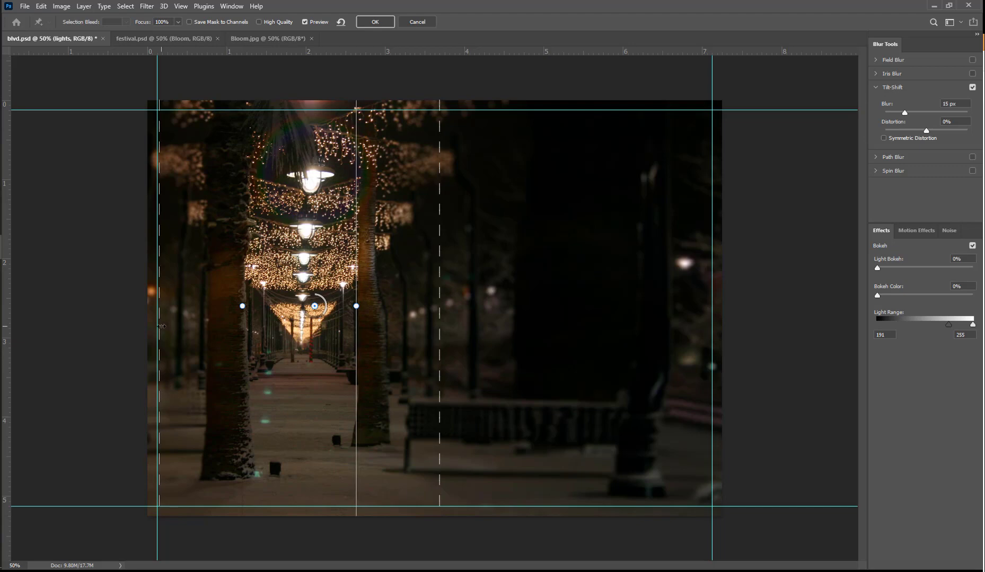
{"action": "left_click_drag", "start_coordinate": [162, 327], "coordinate": [191, 332]}
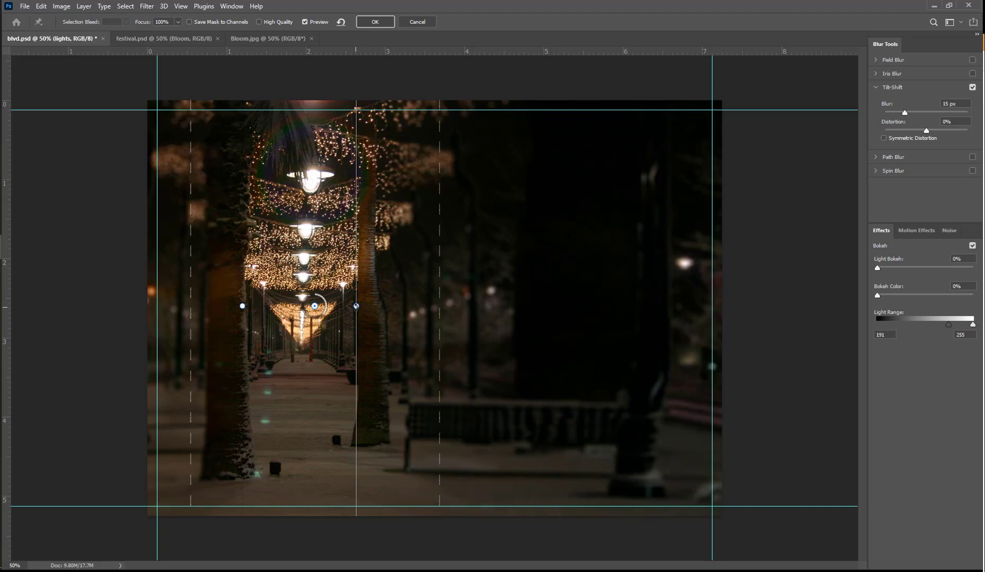
{"action": "left_click_drag", "start_coordinate": [356, 306], "coordinate": [356, 307]}
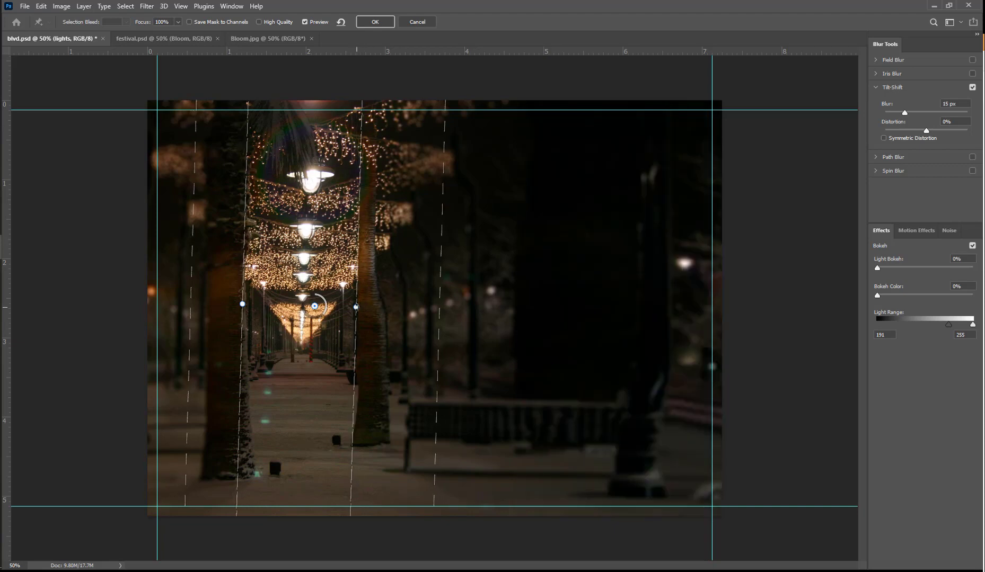
{"action": "left_click_drag", "start_coordinate": [356, 307], "coordinate": [356, 306]}
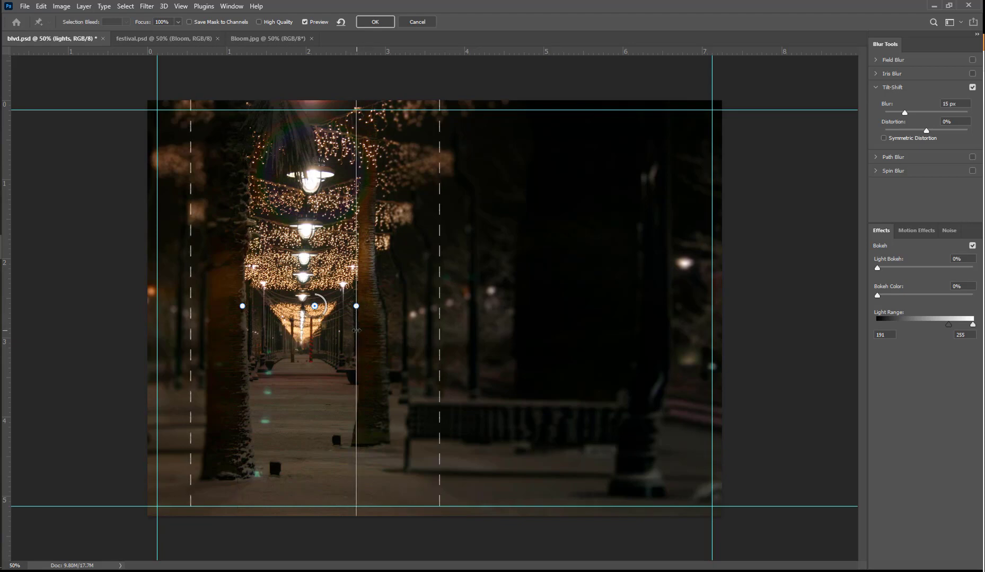
{"action": "left_click_drag", "start_coordinate": [355, 329], "coordinate": [362, 332]}
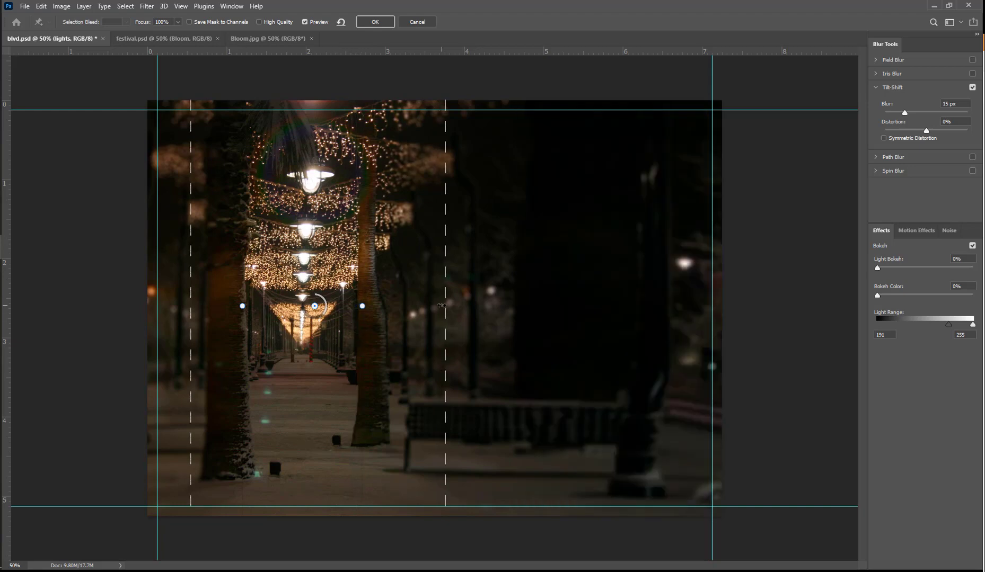
{"action": "left_click_drag", "start_coordinate": [445, 305], "coordinate": [400, 313]}
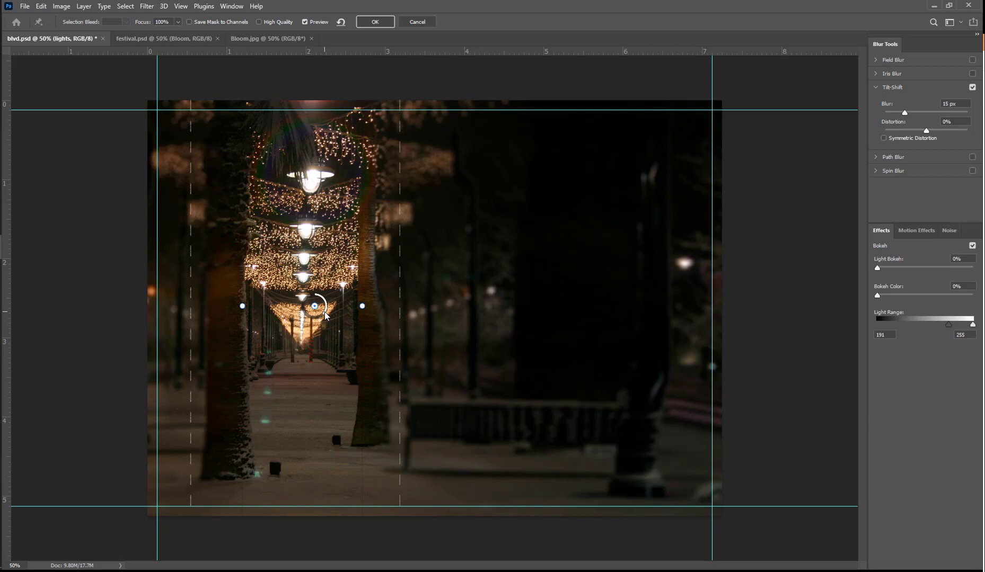
Set the Tilt-Shift blur amount to 20 px and apply it to the lights layer.
{"action": "left_click_drag", "start_coordinate": [326, 316], "coordinate": [326, 308]}
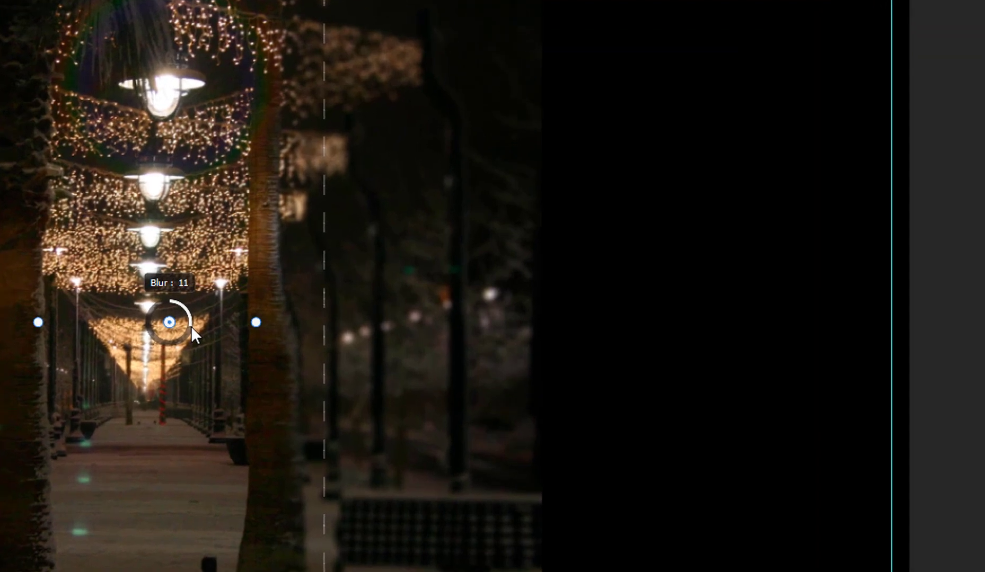
{"action": "left_click_drag", "start_coordinate": [191, 326], "coordinate": [169, 346]}
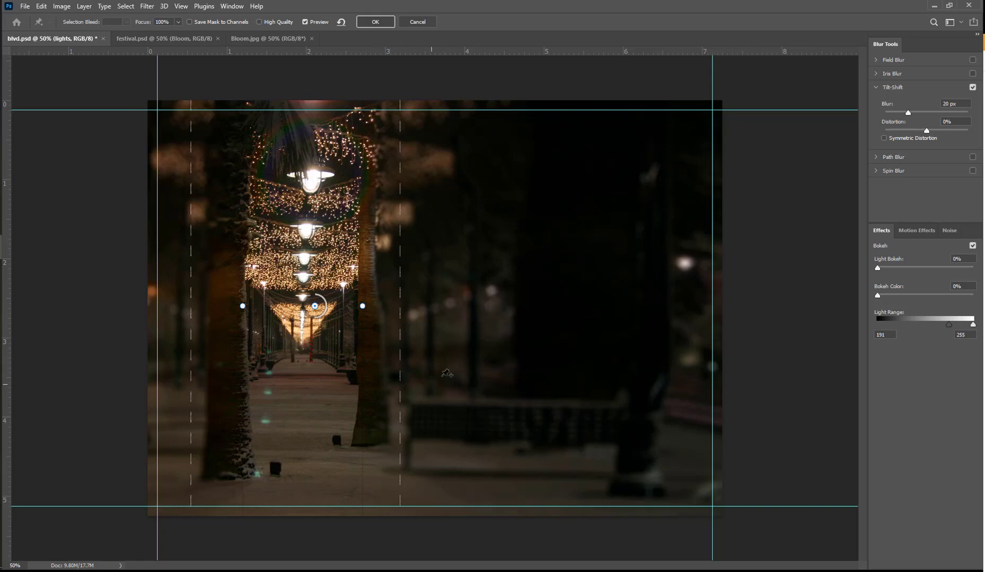
{"action": "left_click", "coordinate": [370, 24]}
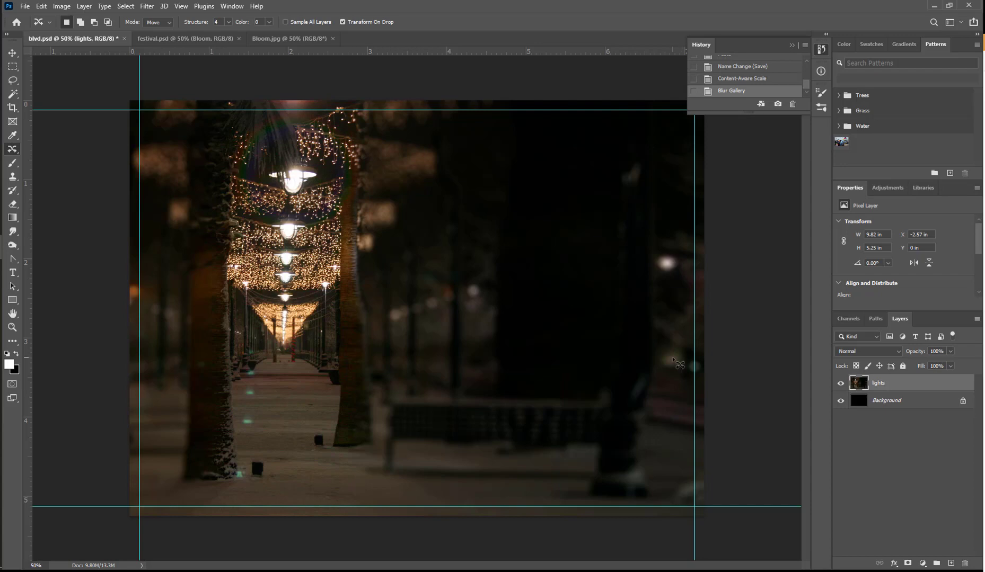
Compare the image before and after the blur using the history states, keep the blurred version and save blvd.psd.
{"action": "left_click", "coordinate": [751, 81]}
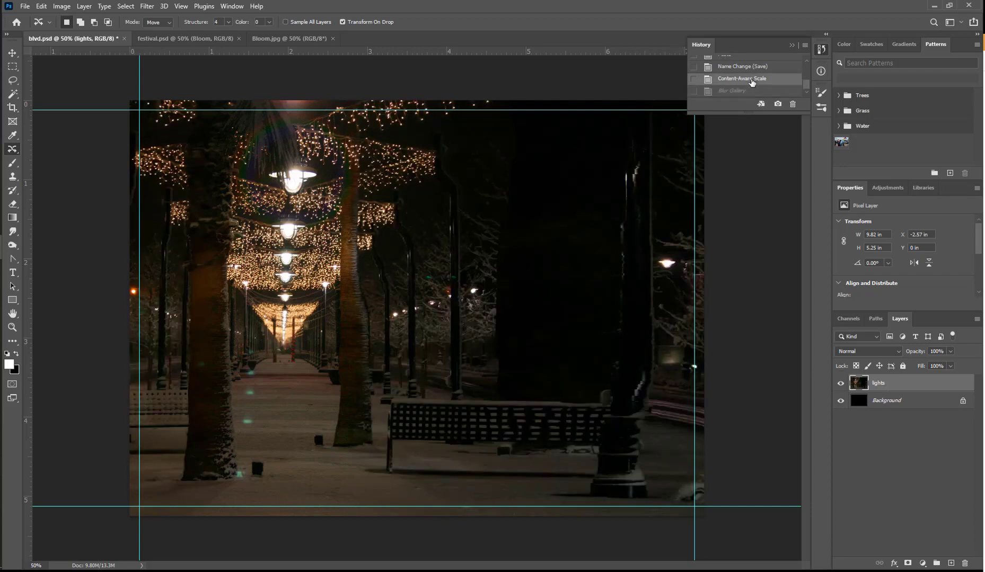
{"action": "left_click", "coordinate": [748, 91]}
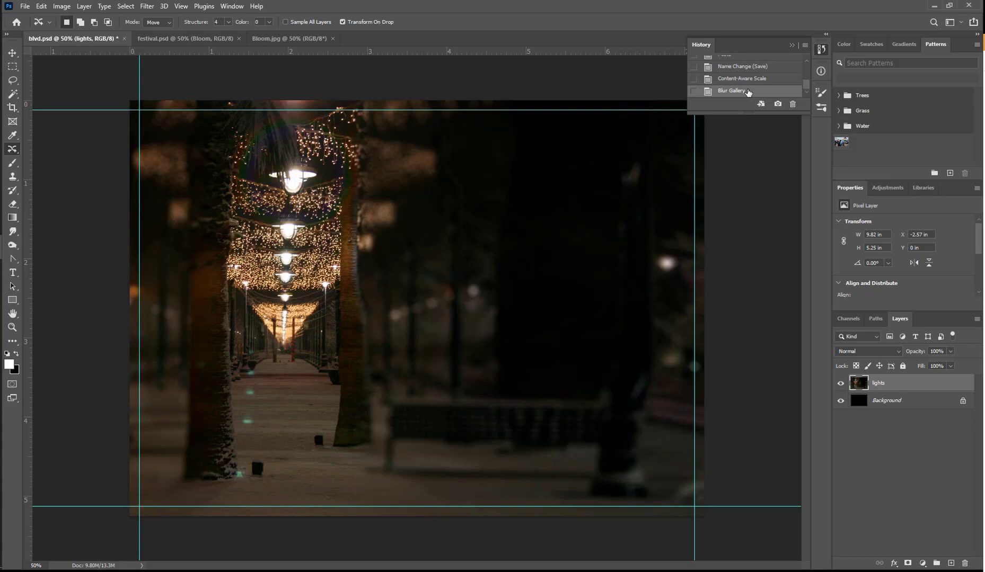
{"action": "left_click", "coordinate": [25, 6]}
{"action": "left_click", "coordinate": [40, 128]}
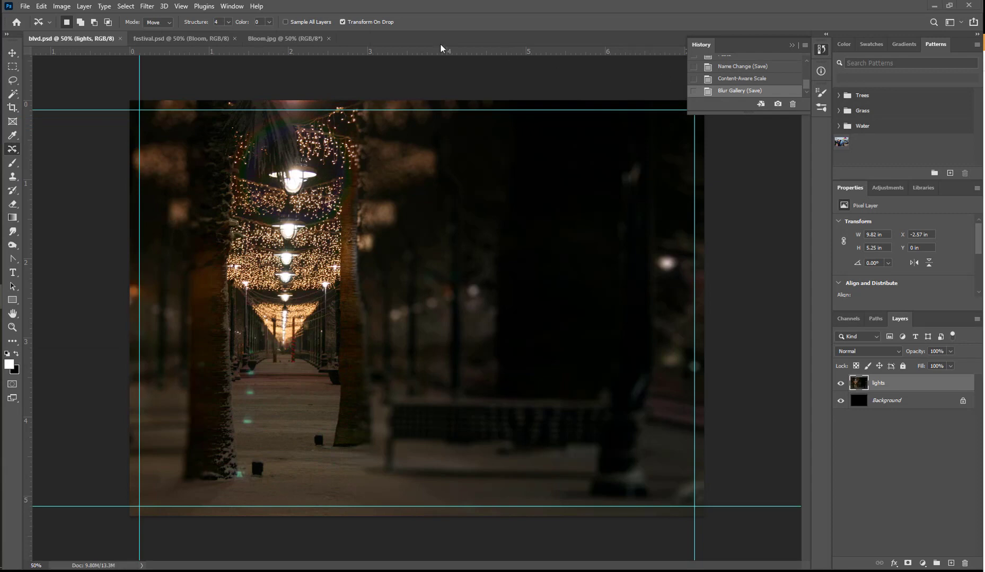
Switch to festival.psd and deselect the active selection around the poppies.
{"action": "left_click", "coordinate": [192, 40]}
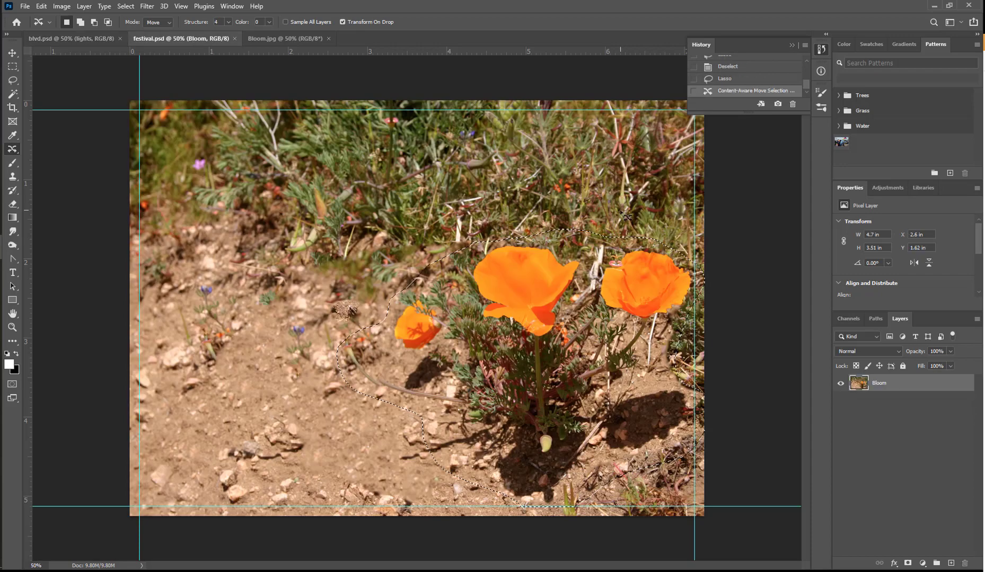
{"action": "left_click", "coordinate": [121, 6]}
{"action": "left_click", "coordinate": [130, 27]}
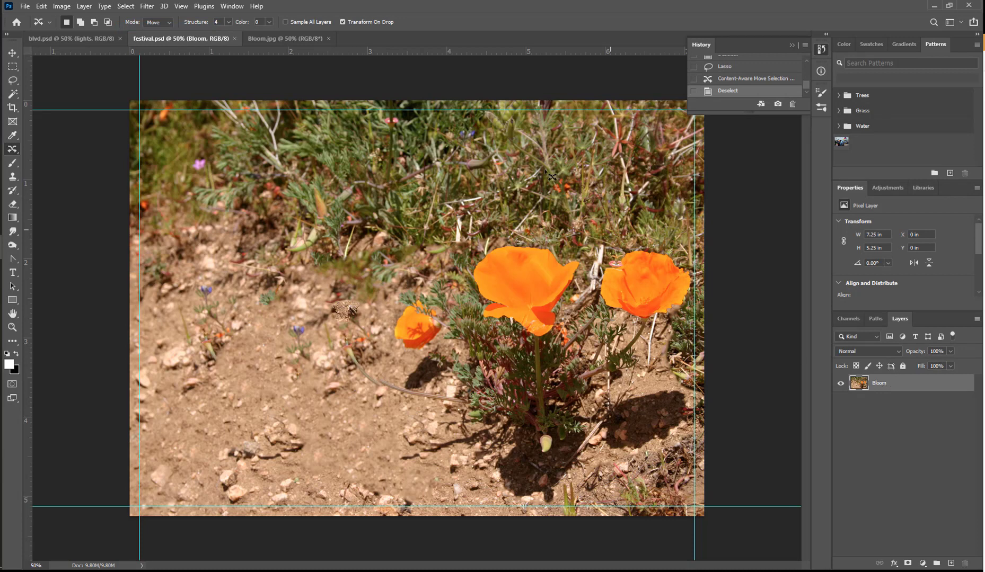
Start an Iris Blur on the Bloom layer, centre it on the large middle poppy and narrow the ellipse to nearly a circle.
{"action": "left_click", "coordinate": [148, 7]}
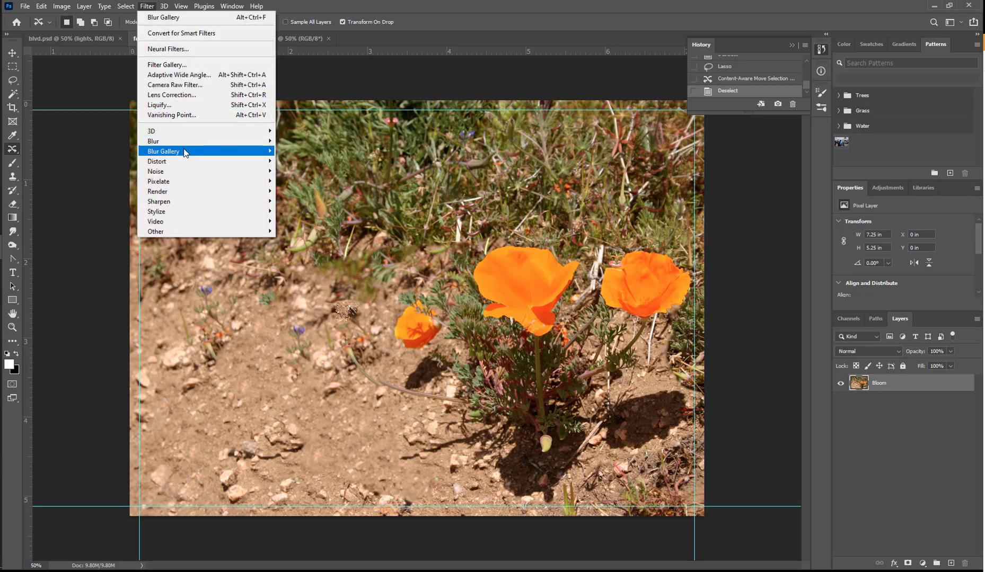
{"action": "mouse_move", "coordinate": [185, 153]}
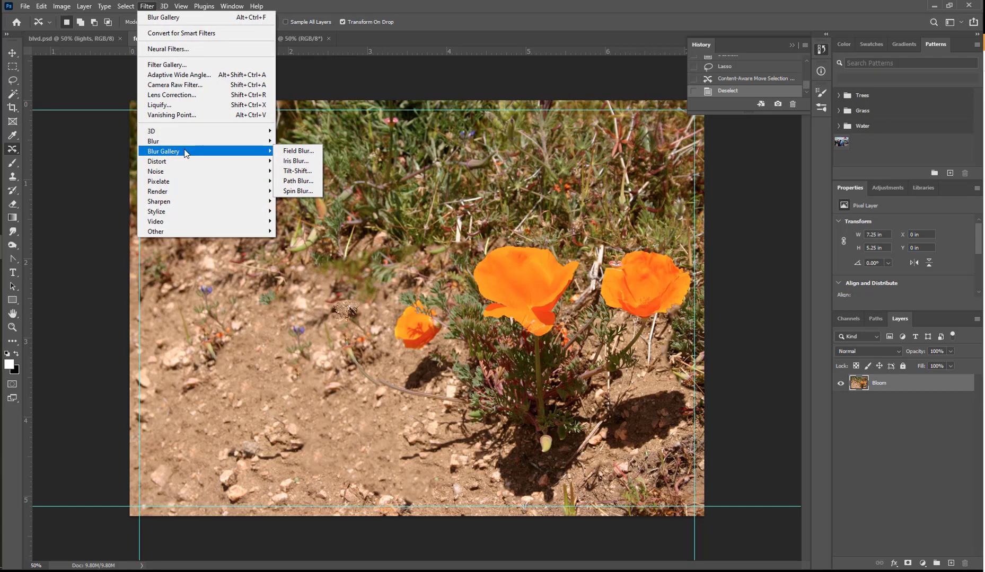
{"action": "left_click", "coordinate": [304, 161]}
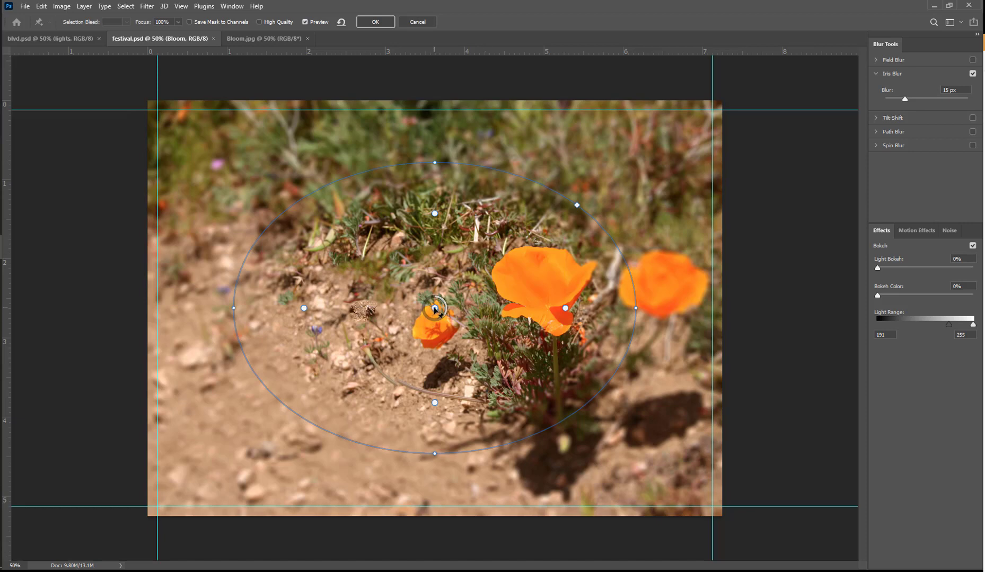
{"action": "left_click_drag", "start_coordinate": [442, 307], "coordinate": [540, 290]}
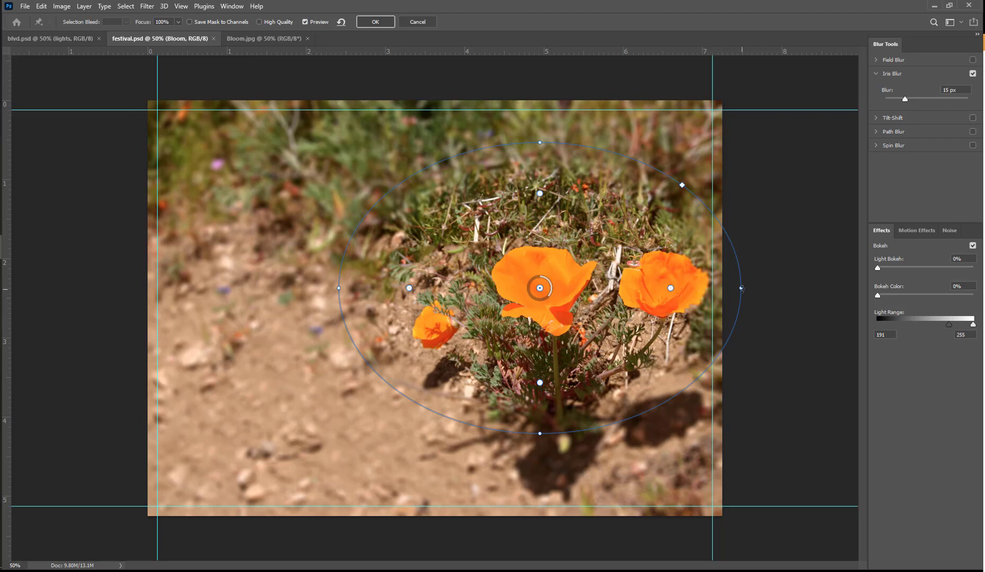
{"action": "left_click_drag", "start_coordinate": [741, 286], "coordinate": [703, 291]}
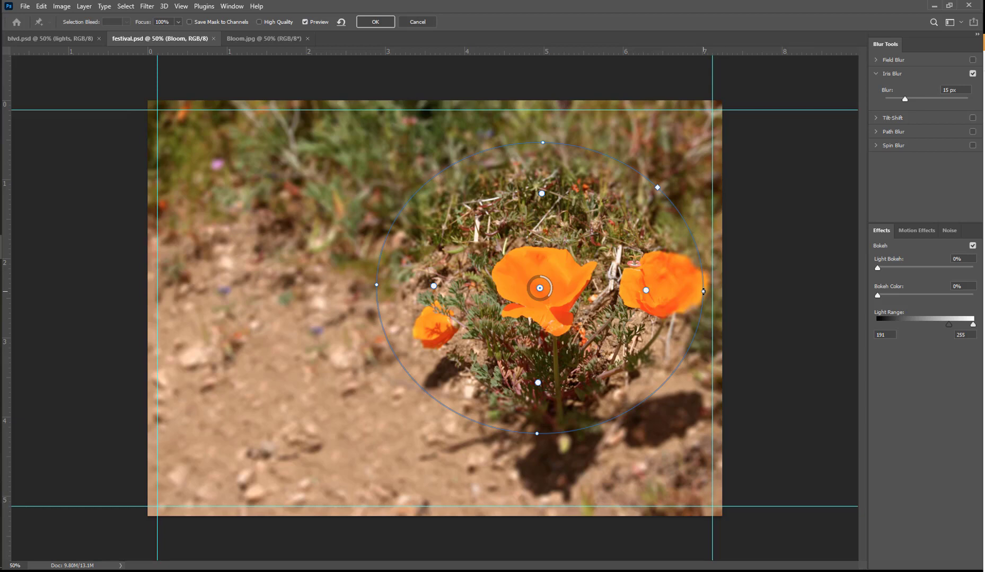
{"action": "left_click_drag", "start_coordinate": [703, 291], "coordinate": [691, 293]}
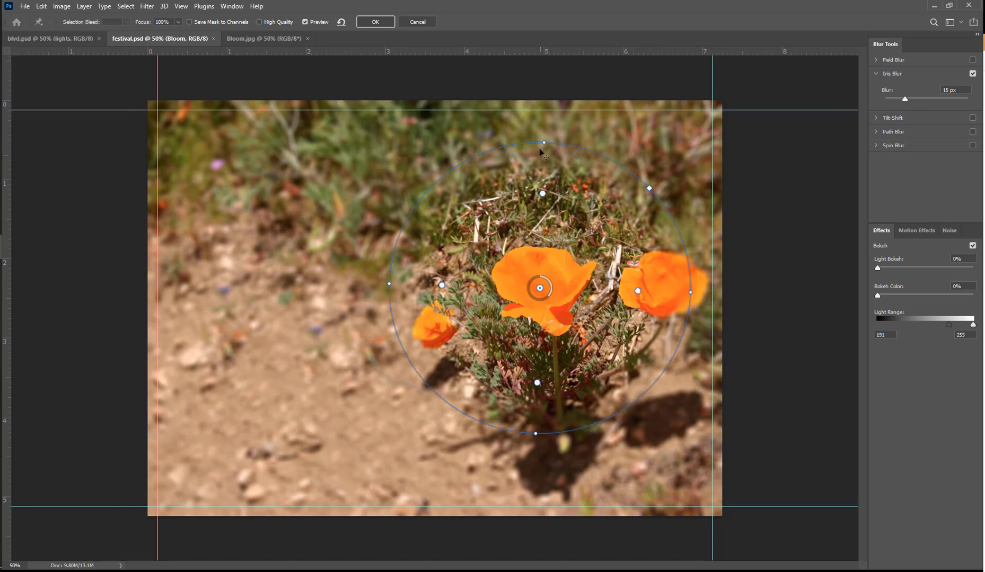
Pull the Iris Blur's inner feather points closer to the middle poppy to shrink the fully sharp area.
{"action": "left_click_drag", "start_coordinate": [542, 193], "coordinate": [544, 209]}
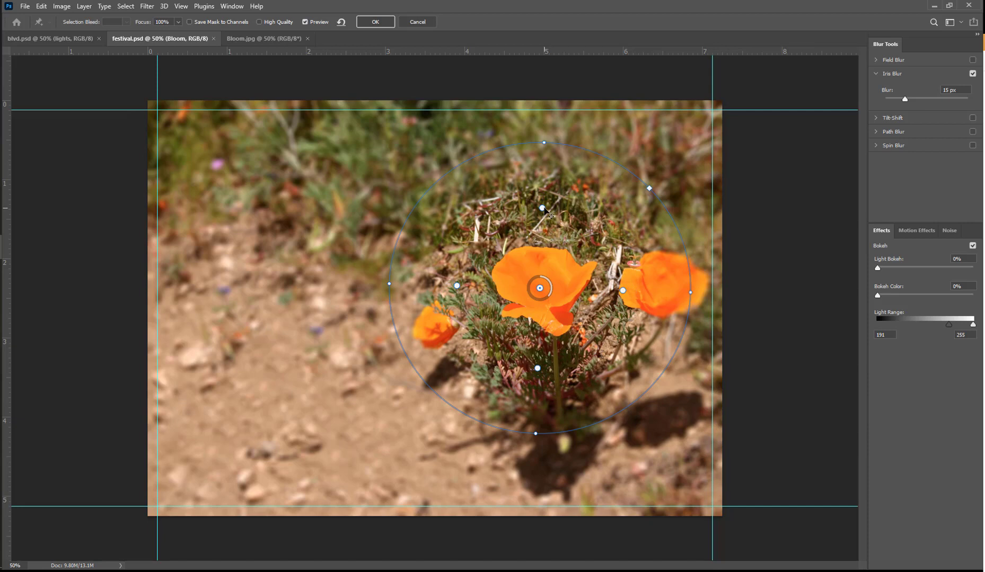
{"action": "left_click_drag", "start_coordinate": [544, 208], "coordinate": [544, 215]}
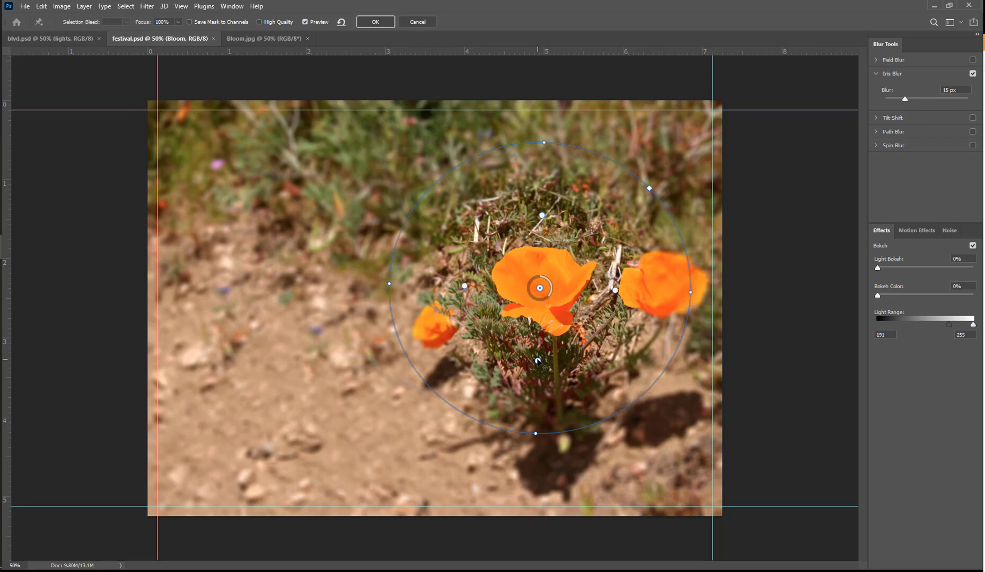
{"action": "left_click_drag", "start_coordinate": [538, 362], "coordinate": [547, 342]}
{"action": "left_click_drag", "start_coordinate": [548, 345], "coordinate": [547, 338]}
Set the Iris Blur amount to 20 px, apply it to the Bloom layer and save festival.psd.
{"action": "left_click_drag", "start_coordinate": [550, 299], "coordinate": [539, 302]}
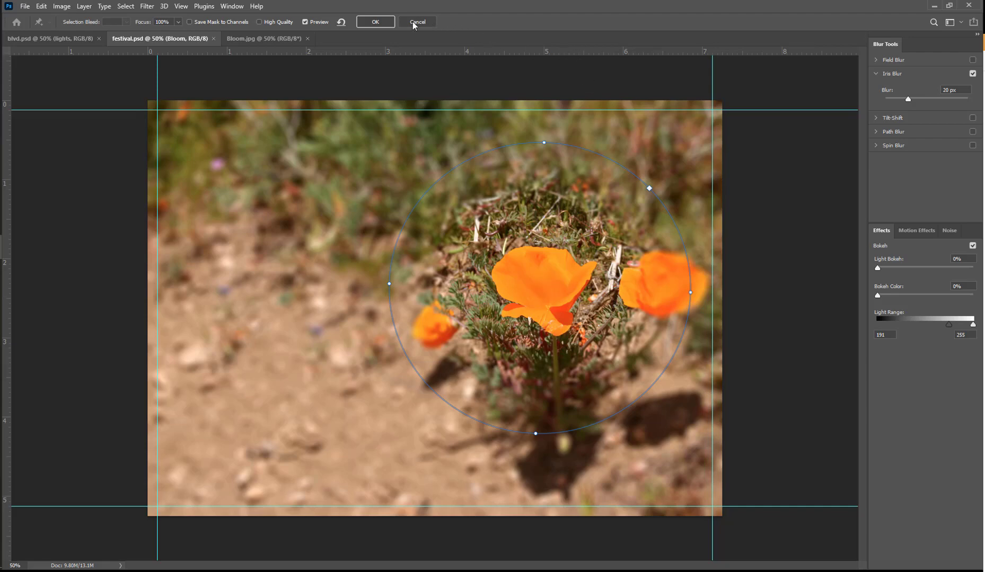
{"action": "left_click", "coordinate": [375, 22]}
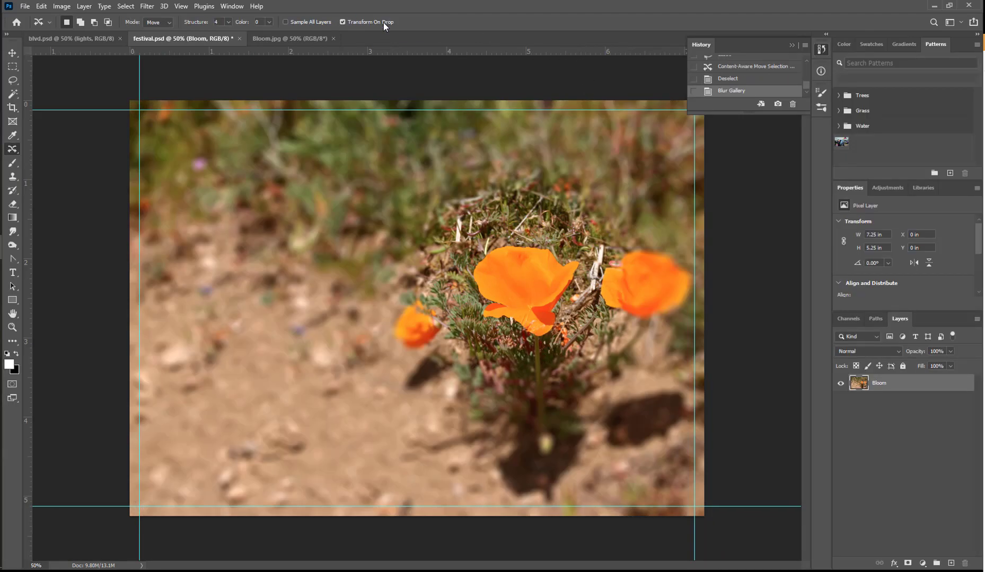
{"action": "left_click", "coordinate": [26, 6]}
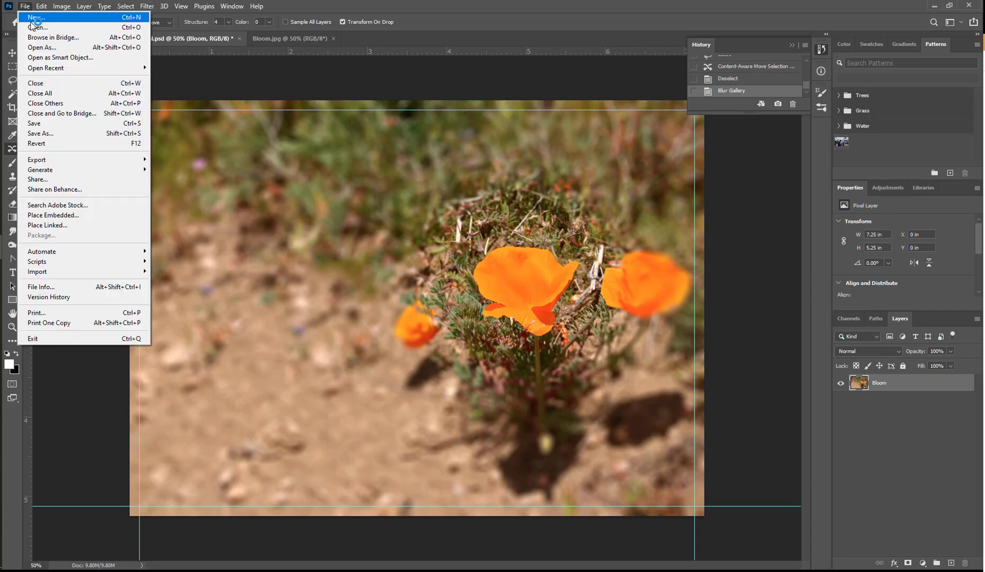
{"action": "left_click", "coordinate": [34, 123]}
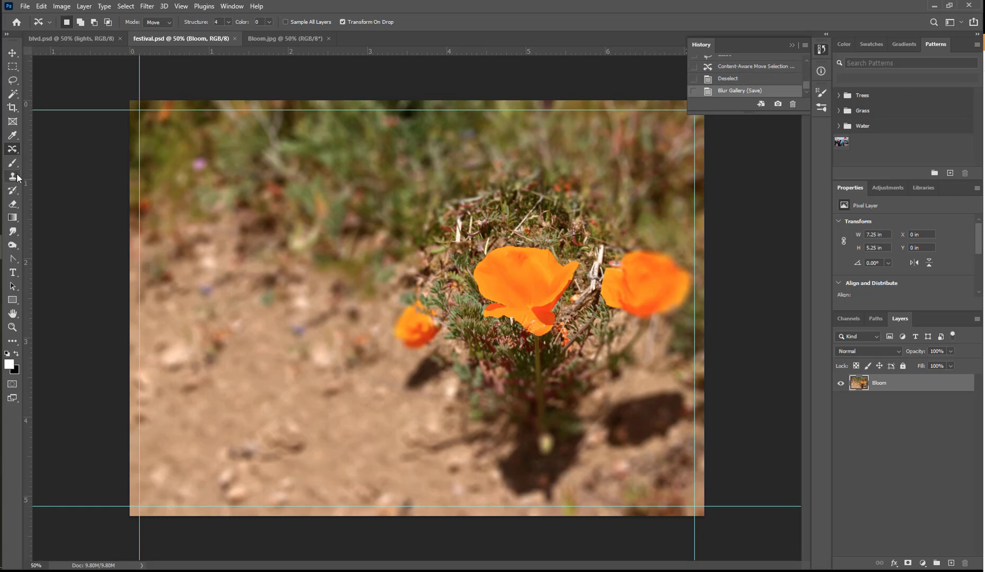
Set up the Horizontal Type tool with the default black foreground colour and a 28 pt font size.
{"action": "left_click", "coordinate": [15, 274]}
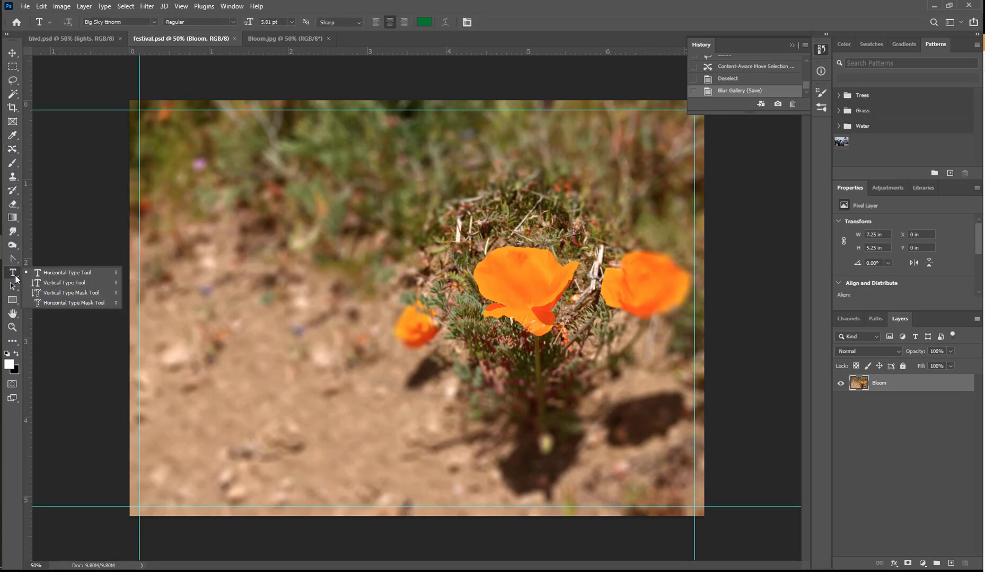
{"action": "left_click", "coordinate": [66, 273]}
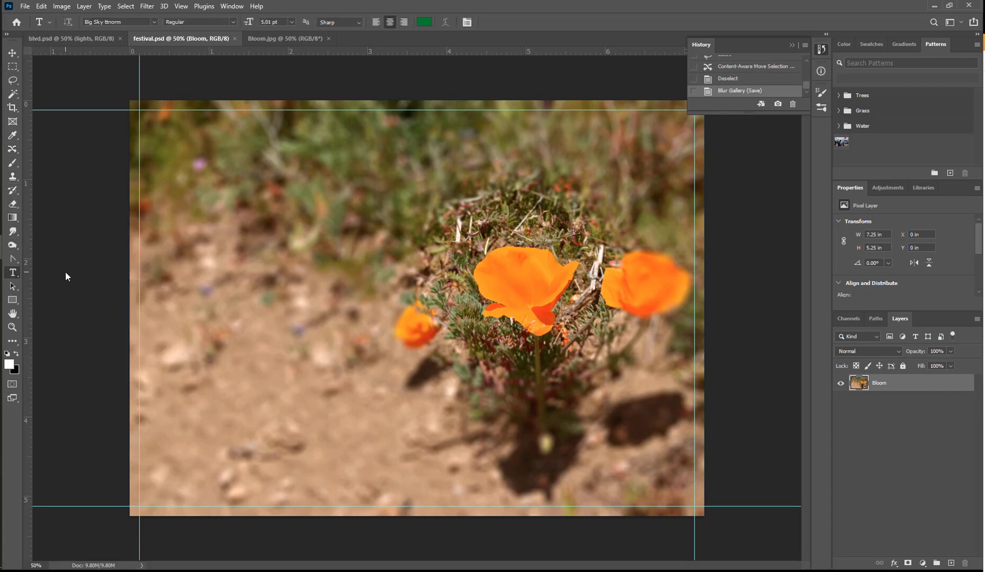
{"action": "left_click", "coordinate": [6, 355]}
{"action": "left_click", "coordinate": [292, 22]}
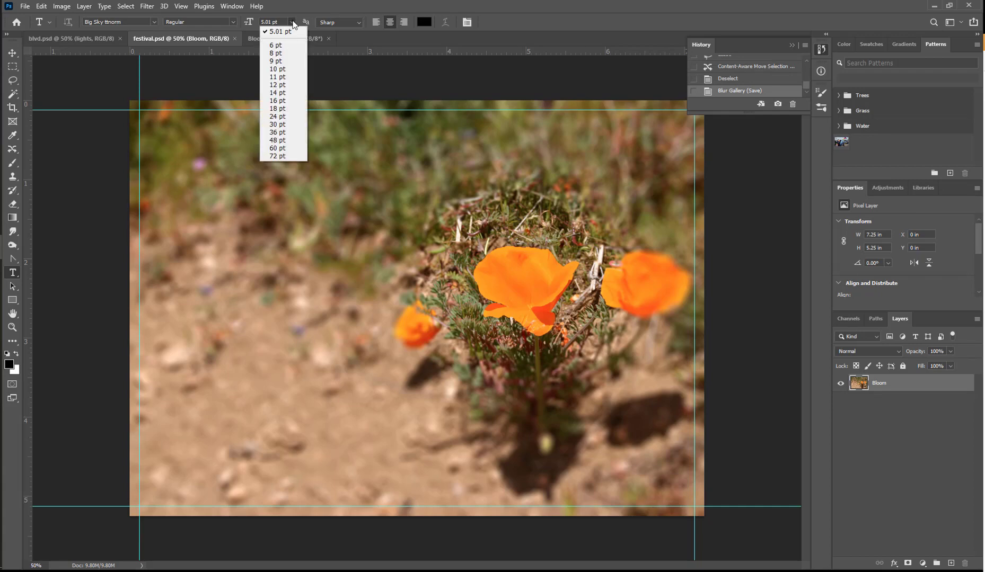
{"action": "left_click", "coordinate": [278, 116]}
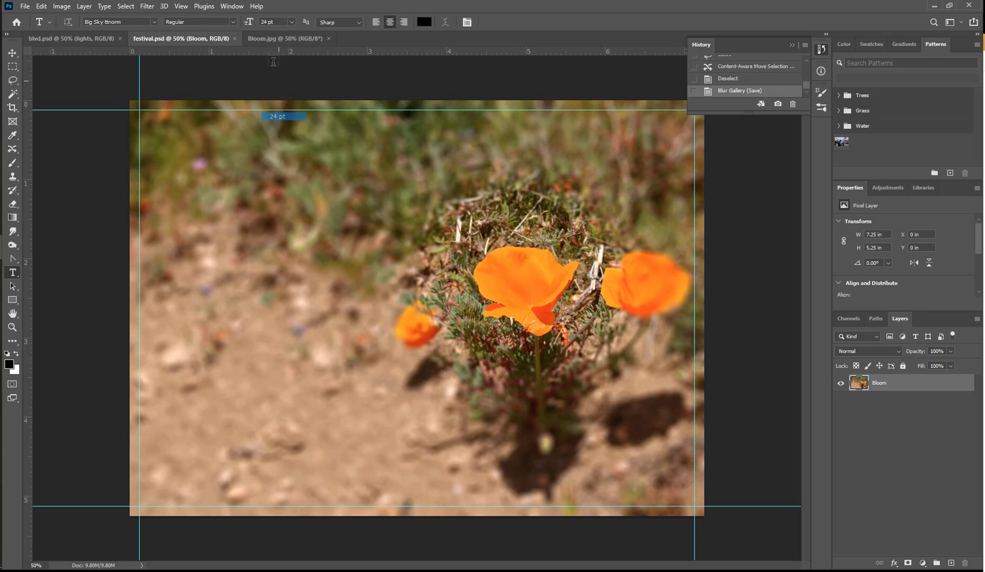
{"action": "left_click_drag", "start_coordinate": [244, 28], "coordinate": [245, 28]}
{"action": "type", "text": "28"}
{"action": "key", "text": "Tab"}
Add the point text "Antelope Valley" on a new type layer near the photo's upper-left corner and commit it.
{"action": "left_click", "coordinate": [213, 174]}
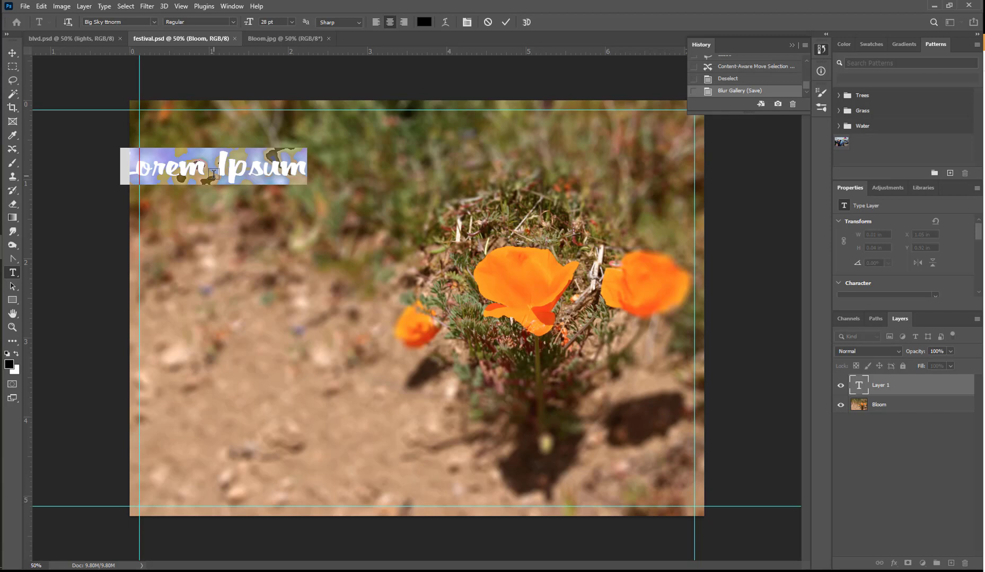
{"action": "type", "text": "Antelo"}
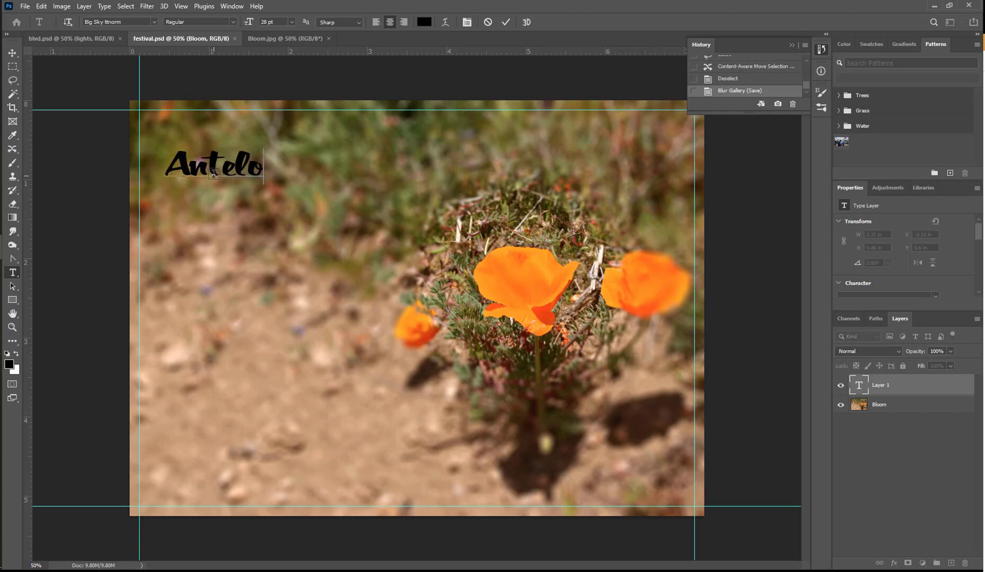
{"action": "type", "text": "pe V"}
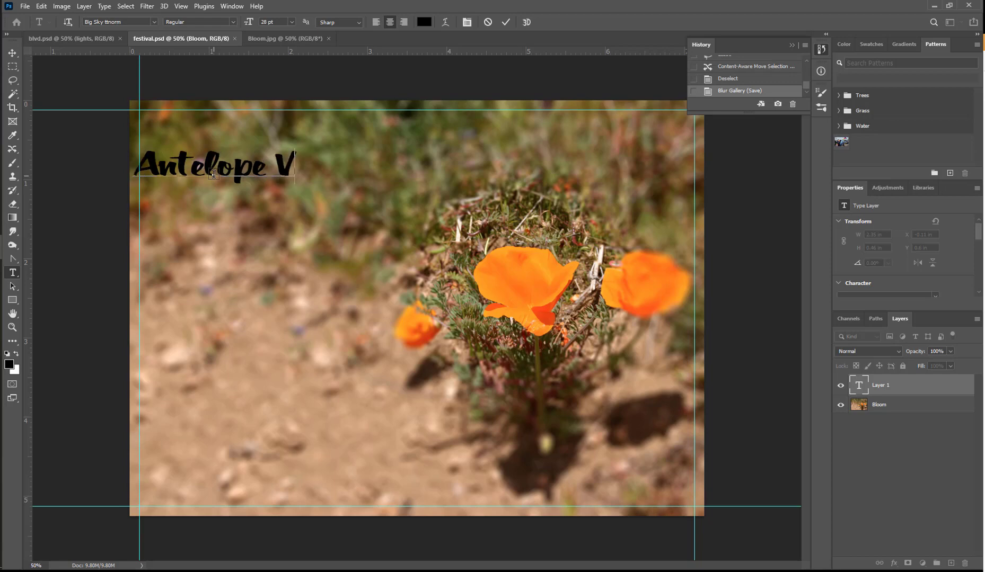
{"action": "type", "text": "alley"}
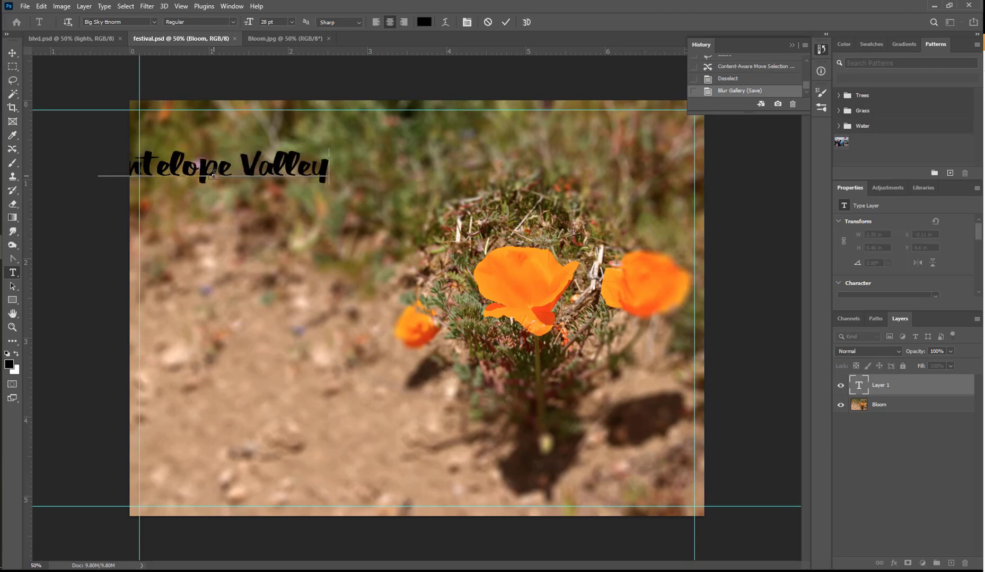
{"action": "left_click", "coordinate": [505, 22]}
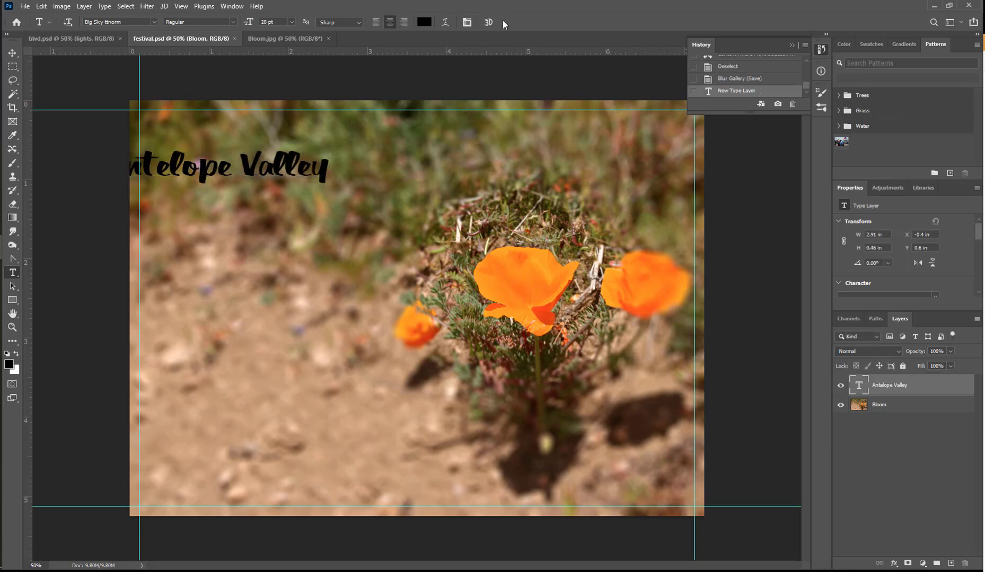
Change the "Antelope Valley" text's font to ATC Garnet Medium and move it fully inside the photo's margin guides.
{"action": "left_click", "coordinate": [154, 19]}
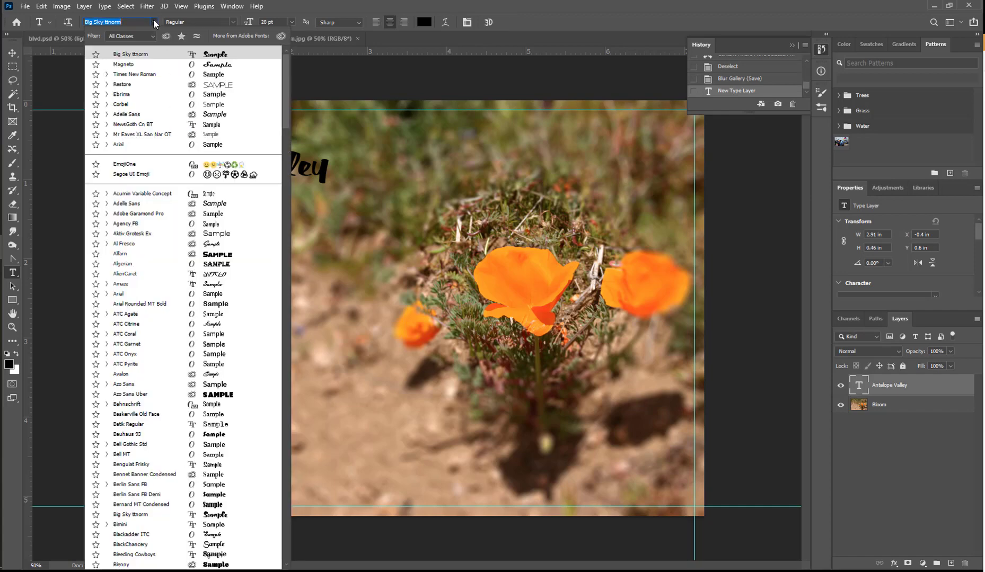
{"action": "type", "text": "atc"}
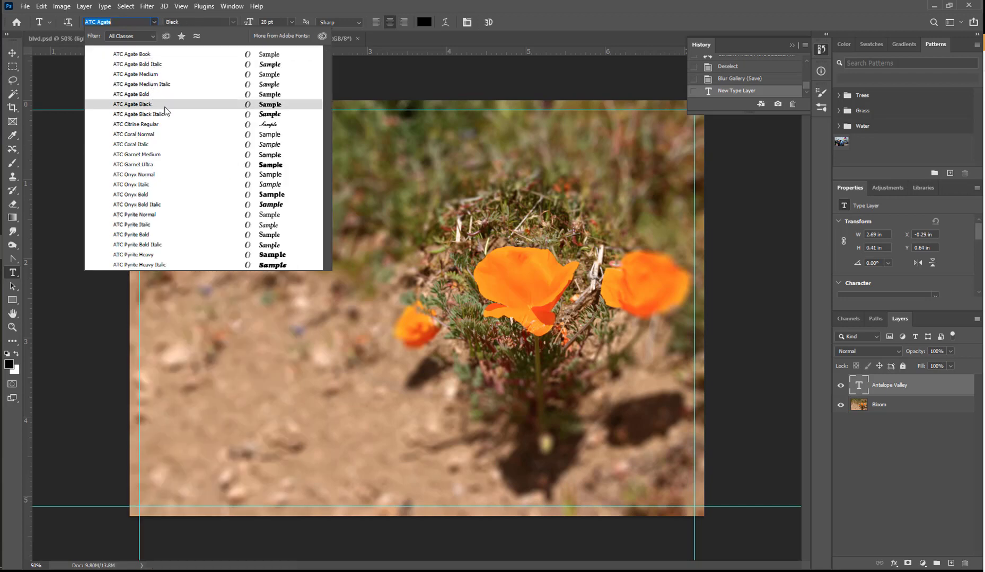
{"action": "left_click", "coordinate": [156, 155]}
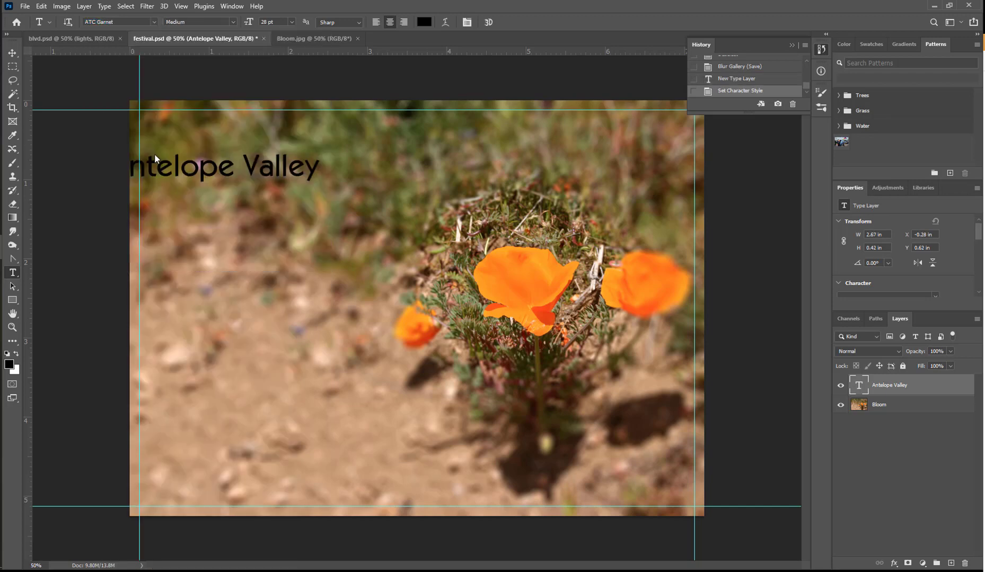
{"action": "left_click", "coordinate": [11, 55]}
{"action": "left_click_drag", "start_coordinate": [198, 166], "coordinate": [275, 162]}
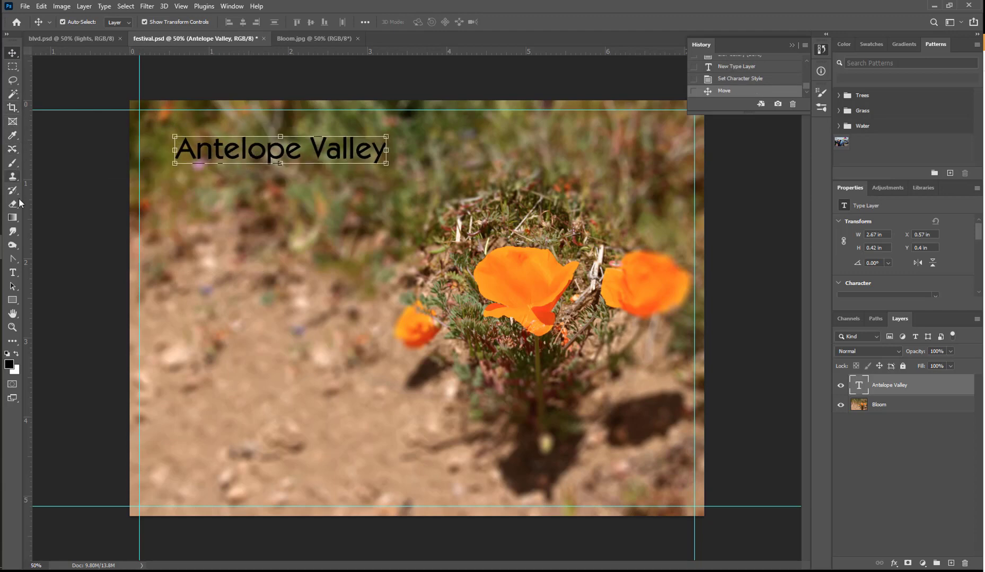
Add a second point text, "Poppy Festival", on its own type layer below "Antelope Valley".
{"action": "left_click", "coordinate": [12, 273]}
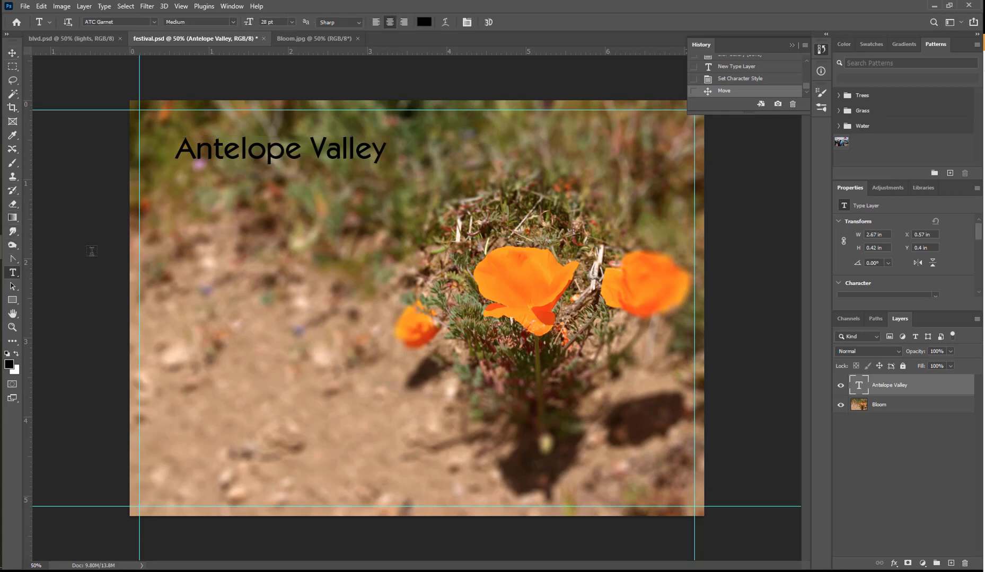
{"action": "left_click", "coordinate": [209, 216]}
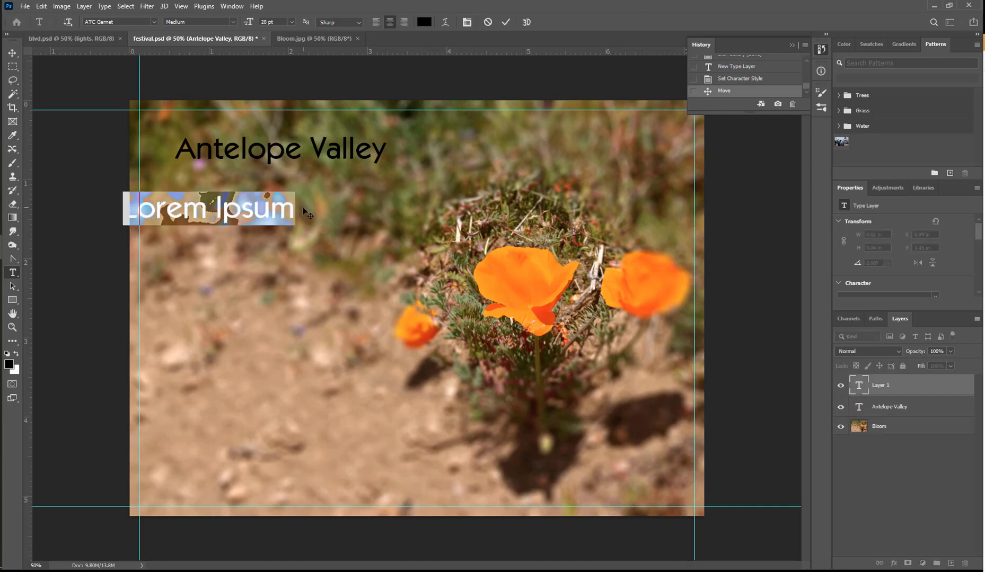
{"action": "type", "text": "Pop"}
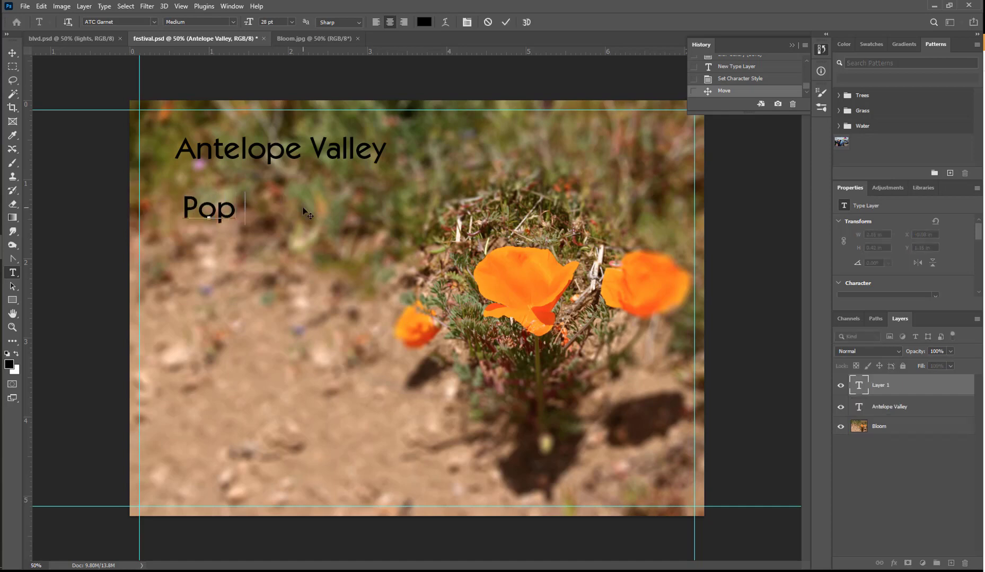
{"action": "type", "text": "py Festival"}
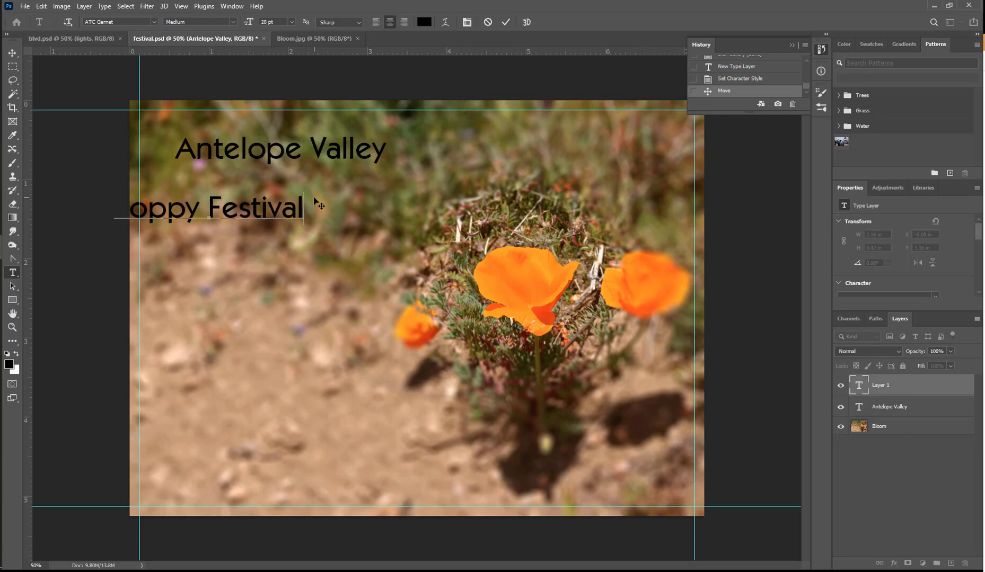
Set all of the "Poppy Festival" text to the Ultra font style at 72 pt.
{"action": "left_click", "coordinate": [126, 7]}
{"action": "left_click", "coordinate": [132, 17]}
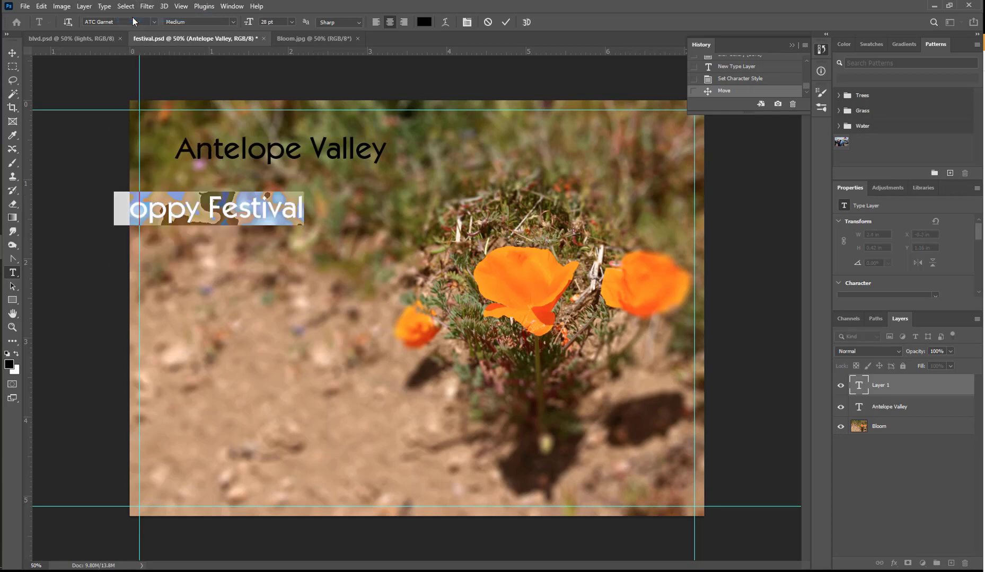
{"action": "left_click", "coordinate": [234, 22]}
{"action": "left_click", "coordinate": [223, 40]}
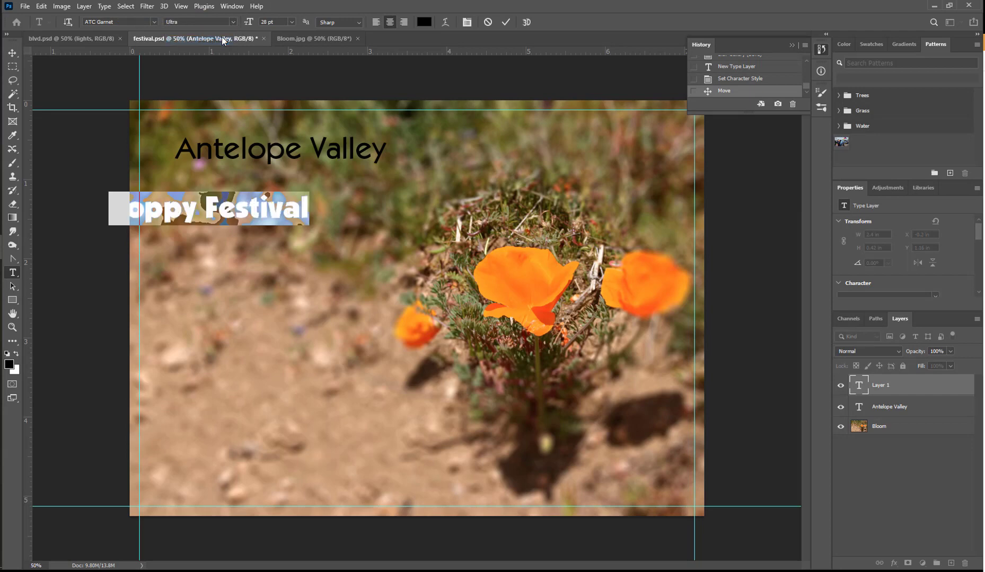
{"action": "left_click", "coordinate": [291, 22]}
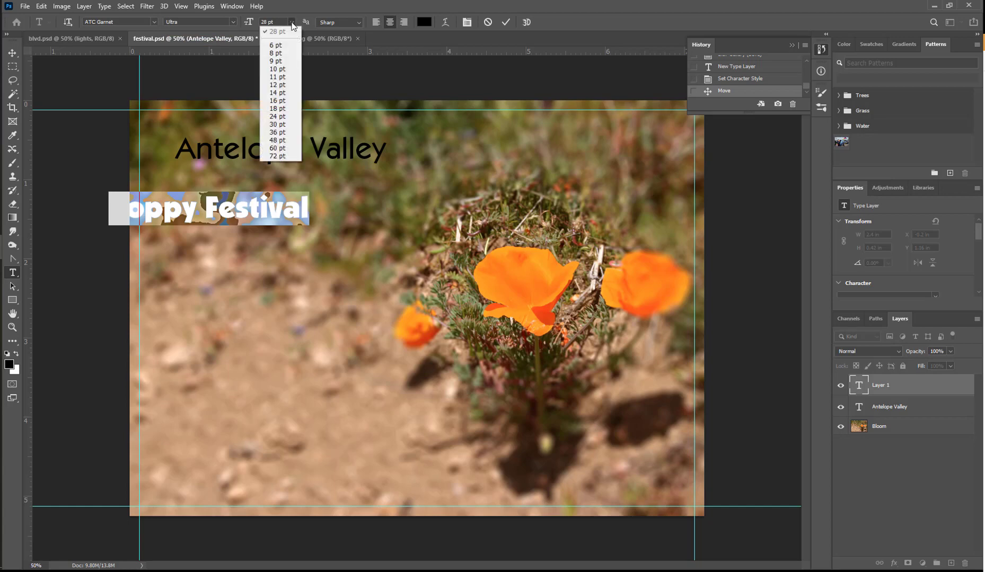
{"action": "left_click", "coordinate": [289, 159]}
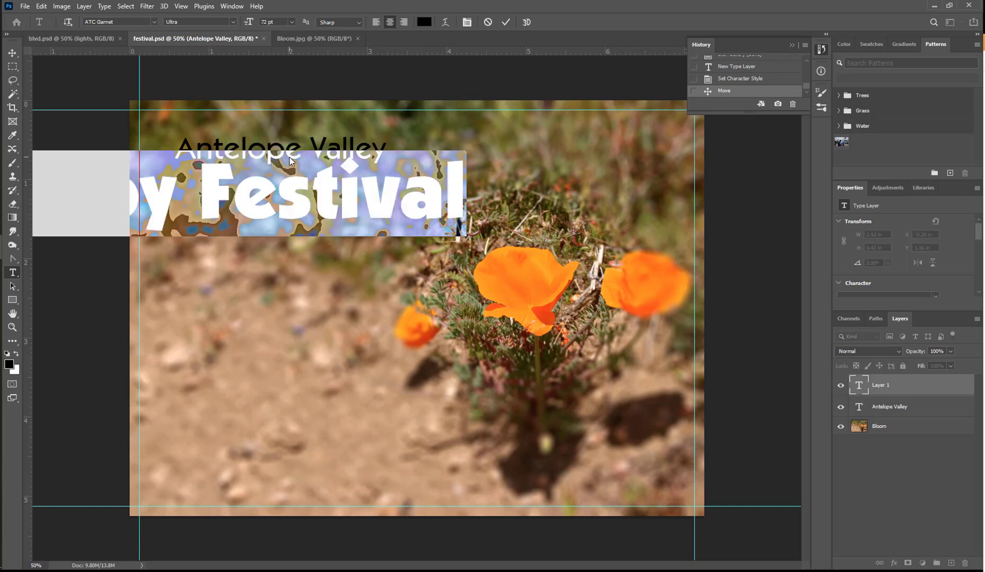
Move the "Poppy Festival" text up between the side guides, against the upper margin guide, and scale it slightly to 72.1 pt.
{"action": "left_click", "coordinate": [321, 157]}
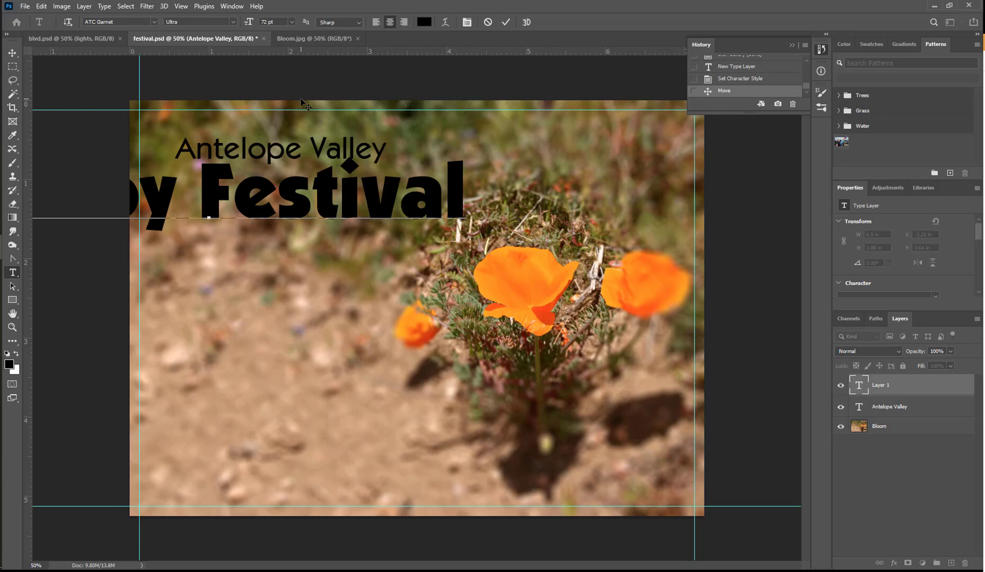
{"action": "key", "text": "ctrl"}
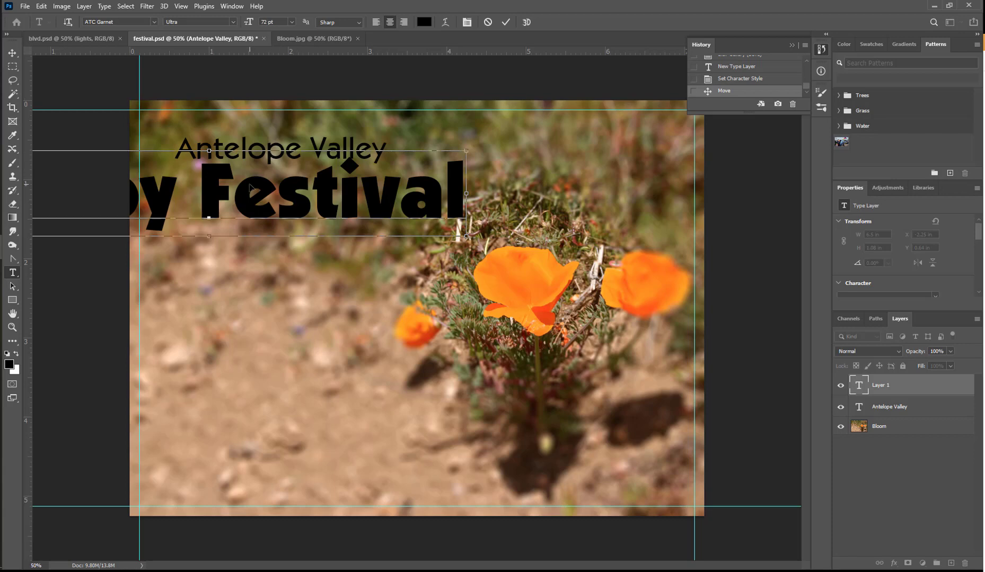
{"action": "left_click_drag", "start_coordinate": [250, 187], "coordinate": [465, 150]}
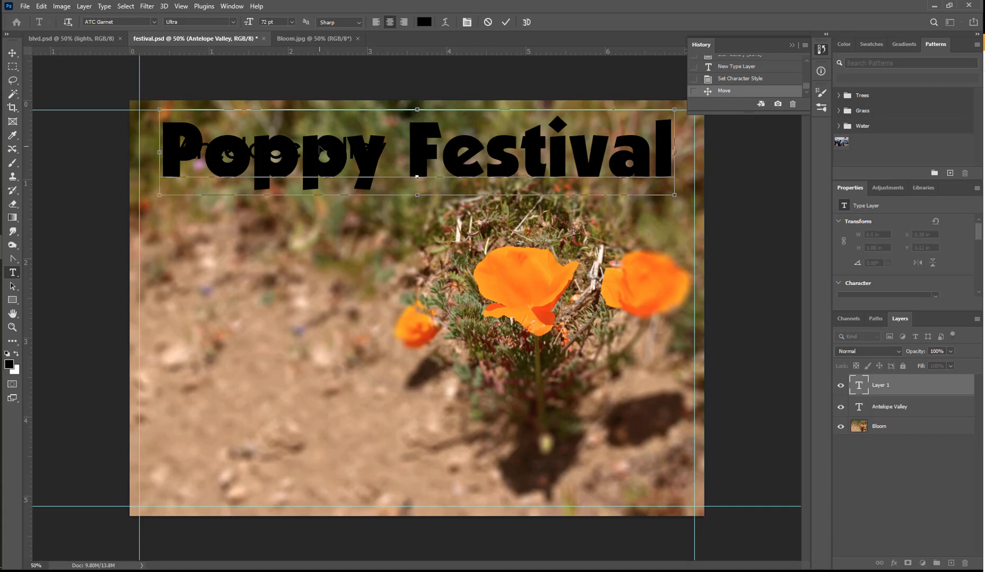
{"action": "left_click_drag", "start_coordinate": [319, 150], "coordinate": [320, 149]}
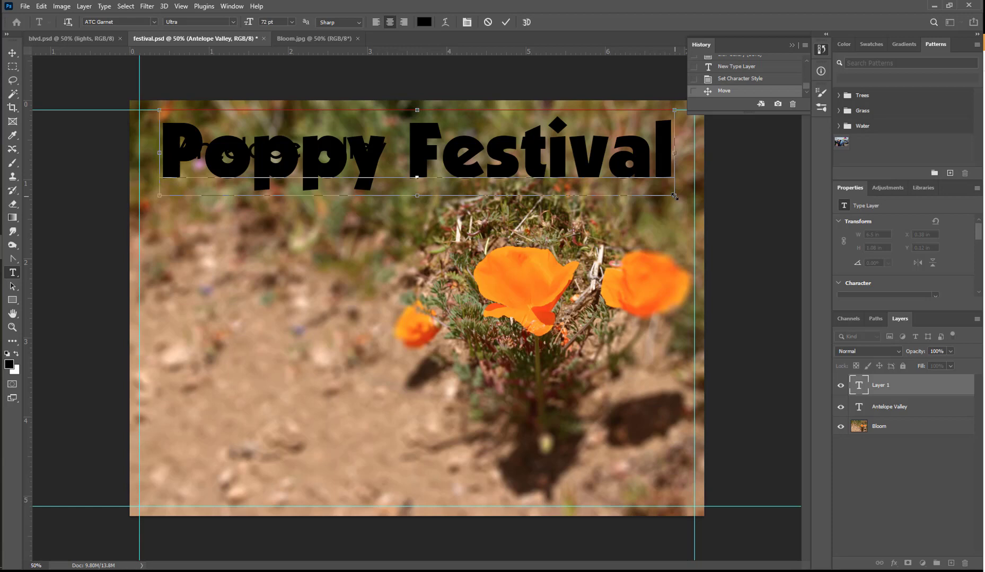
{"action": "left_click_drag", "start_coordinate": [674, 197], "coordinate": [672, 219]}
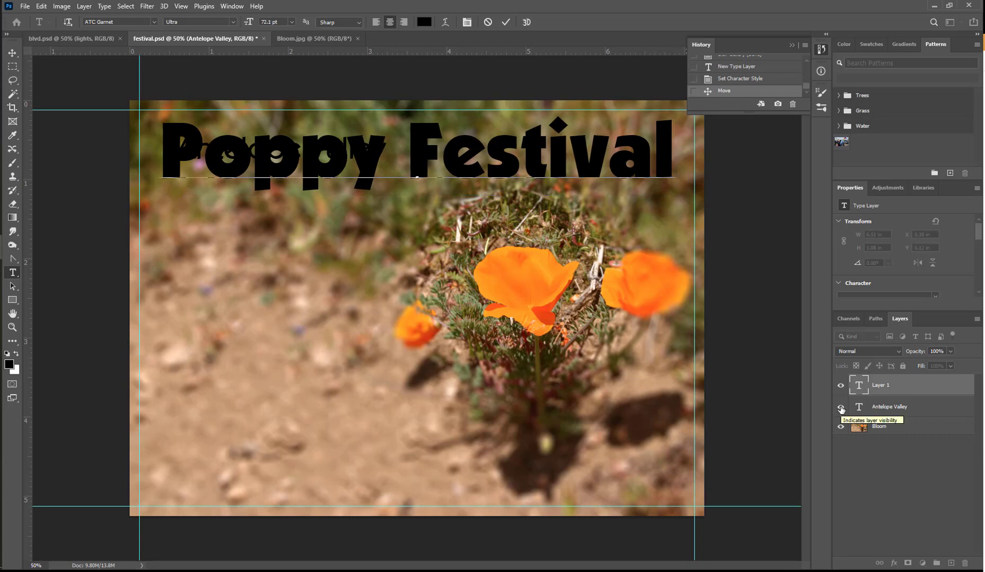
Hide the Antelope Valley layer and set the kerning between the "F" and "e" of "Festival" to -30.
{"action": "left_click", "coordinate": [841, 408]}
{"action": "left_click", "coordinate": [841, 408]}
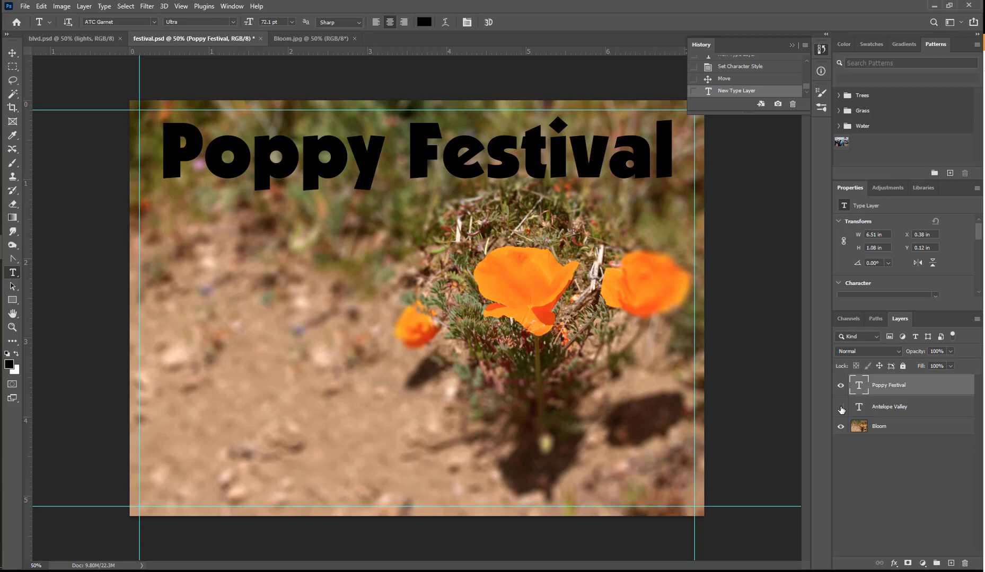
{"action": "left_click", "coordinate": [437, 162]}
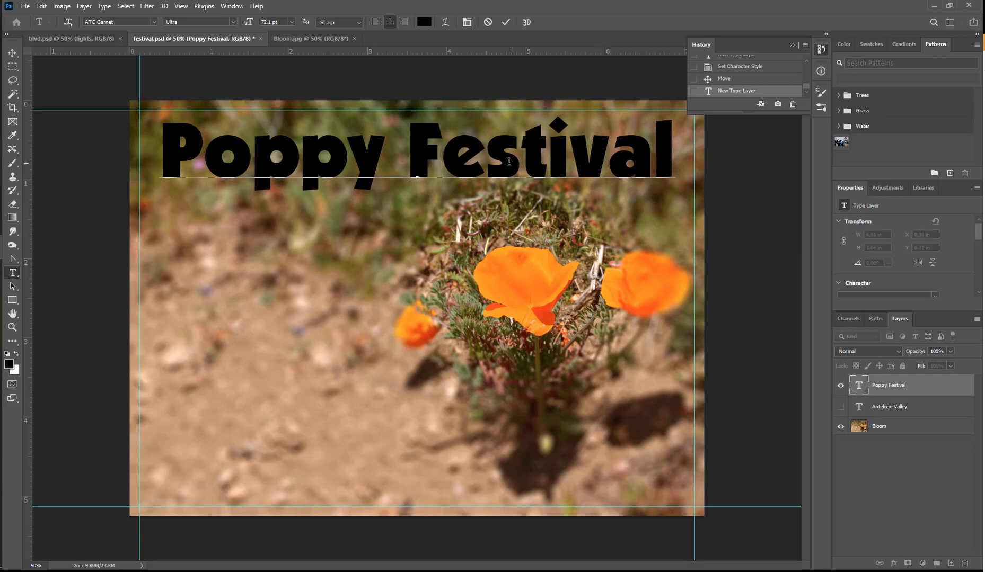
{"action": "left_click", "coordinate": [467, 22]}
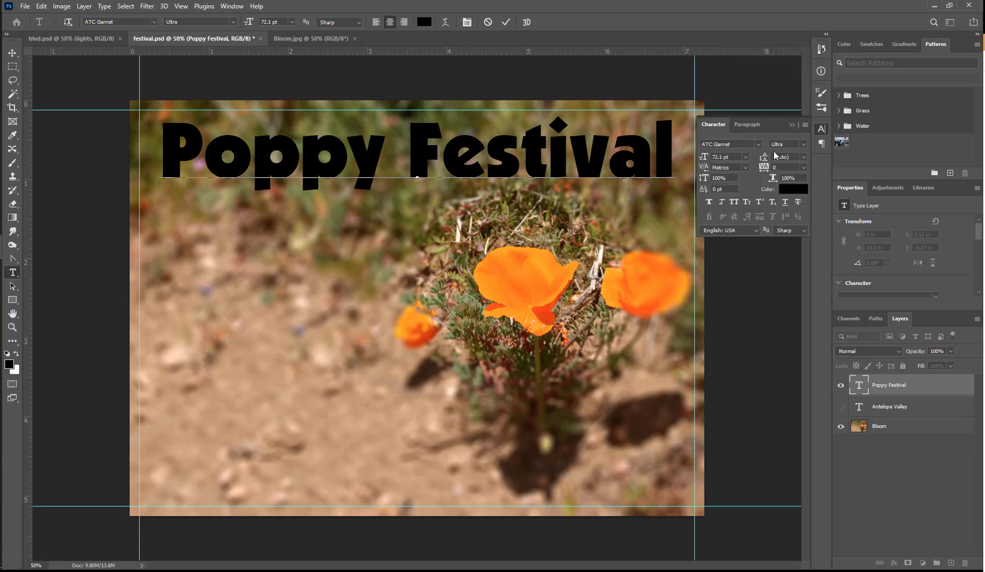
{"action": "left_click", "coordinate": [746, 167]}
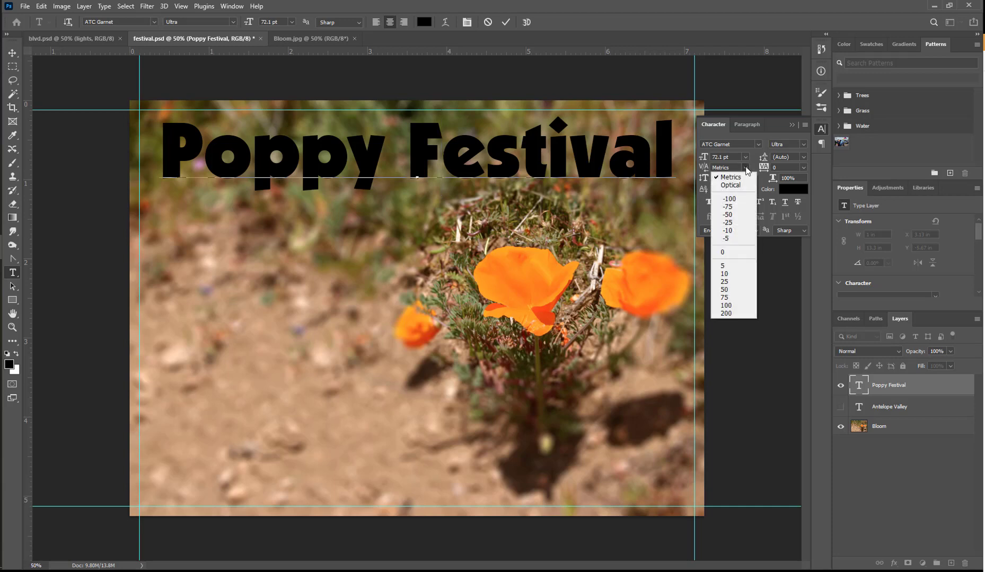
{"action": "left_click", "coordinate": [728, 222]}
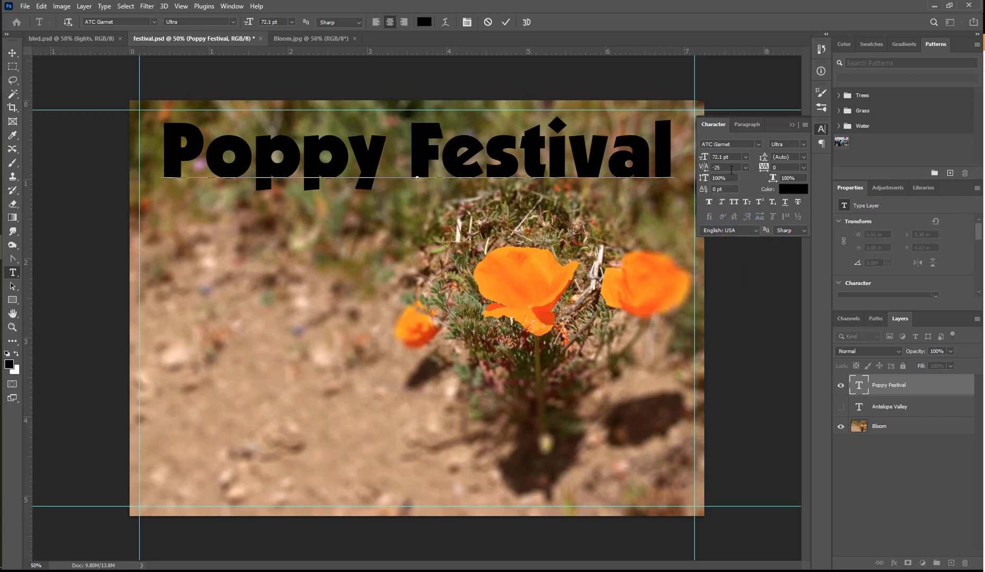
{"action": "left_click_drag", "start_coordinate": [704, 169], "coordinate": [701, 171]}
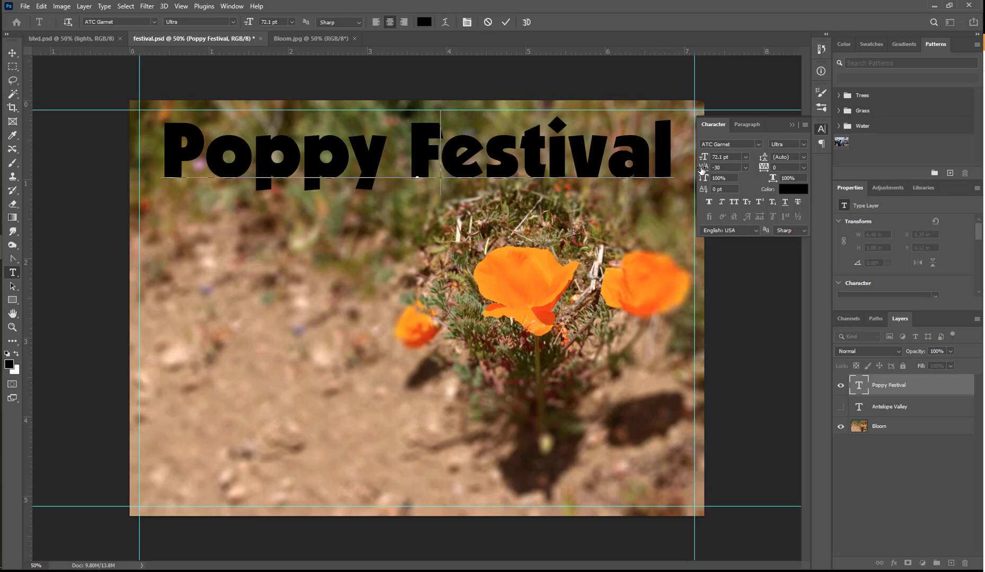
Set the kerning between the "P" and "o" of "Poppy" to -25, commit the text and switch to the Move tool.
{"action": "left_click", "coordinate": [208, 159]}
{"action": "left_click", "coordinate": [745, 167]}
{"action": "left_click", "coordinate": [734, 227]}
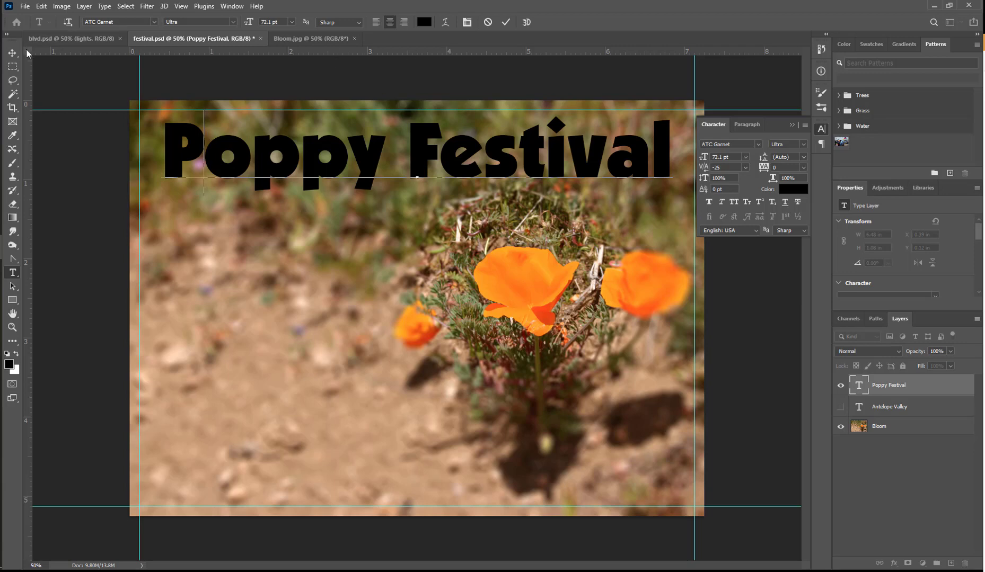
{"action": "key", "text": "ctrl+Return"}
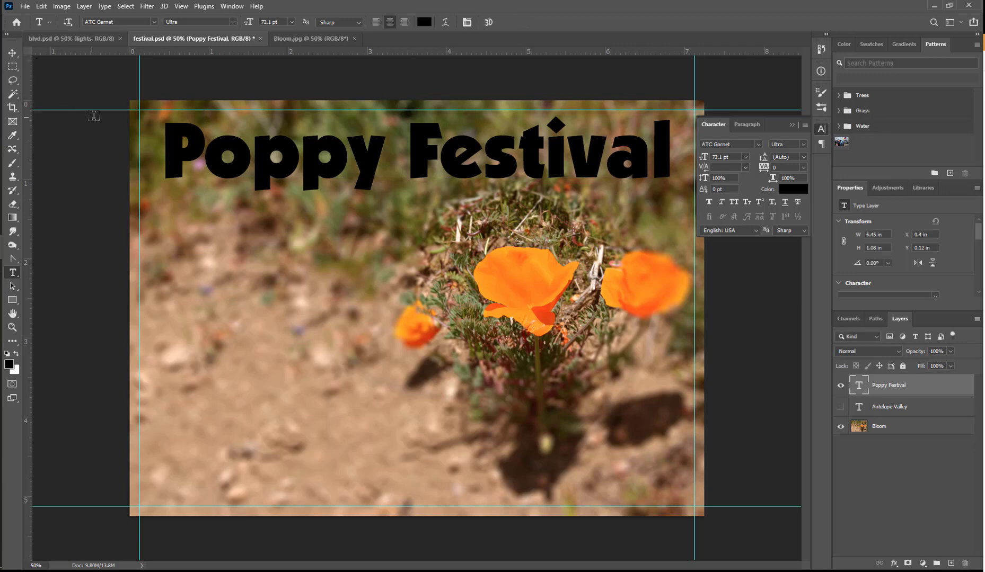
{"action": "left_click", "coordinate": [12, 53]}
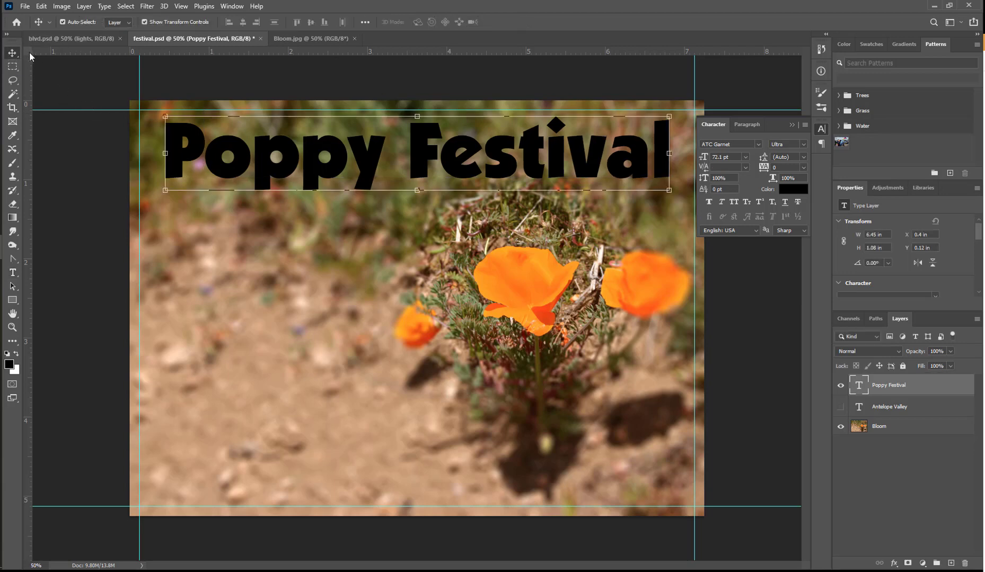
Move the ruler origin near the upper-left guide crossing, add a horizontal guide about 1.25 in below it, and stretch "Poppy Festival" to 139.46% height.
{"action": "left_click_drag", "start_coordinate": [28, 51], "coordinate": [137, 122]}
{"action": "left_click_drag", "start_coordinate": [189, 53], "coordinate": [154, 222]}
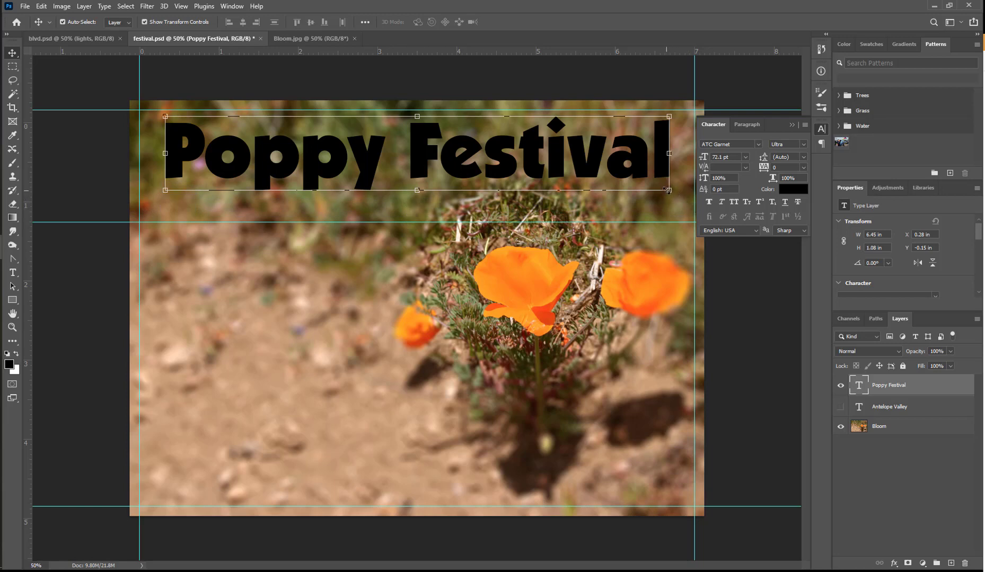
{"action": "left_click_drag", "start_coordinate": [417, 190], "coordinate": [417, 229]}
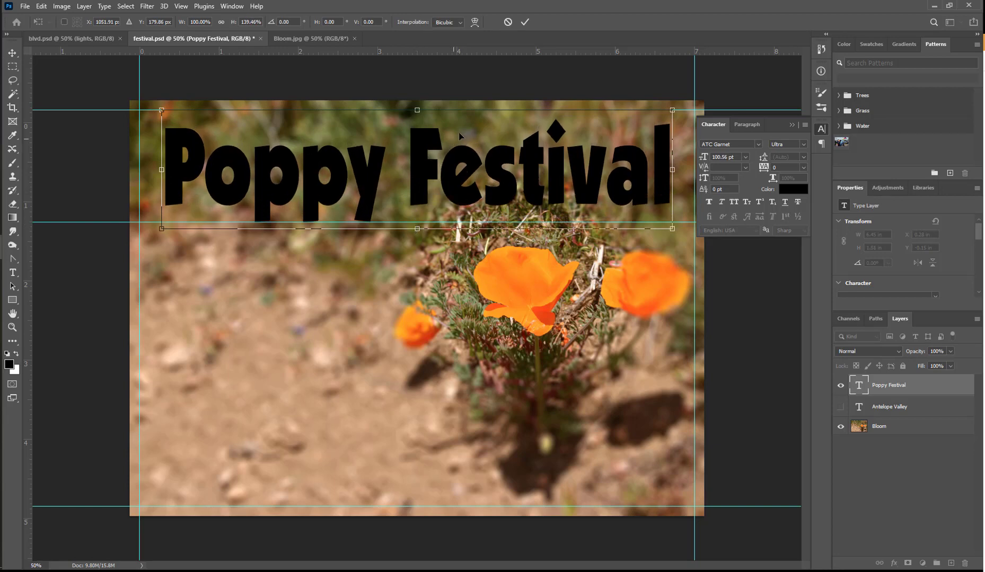
{"action": "left_click", "coordinate": [77, 212]}
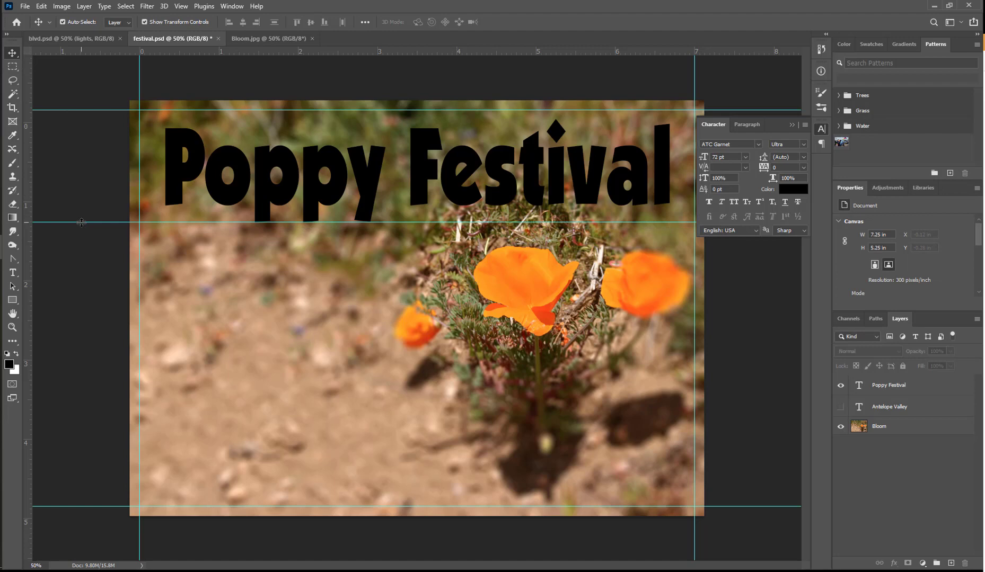
Remove the horizontal guide beneath the "Poppy Festival" title and reset the ruler origin to the canvas corner.
{"action": "left_click_drag", "start_coordinate": [82, 222], "coordinate": [114, 50]}
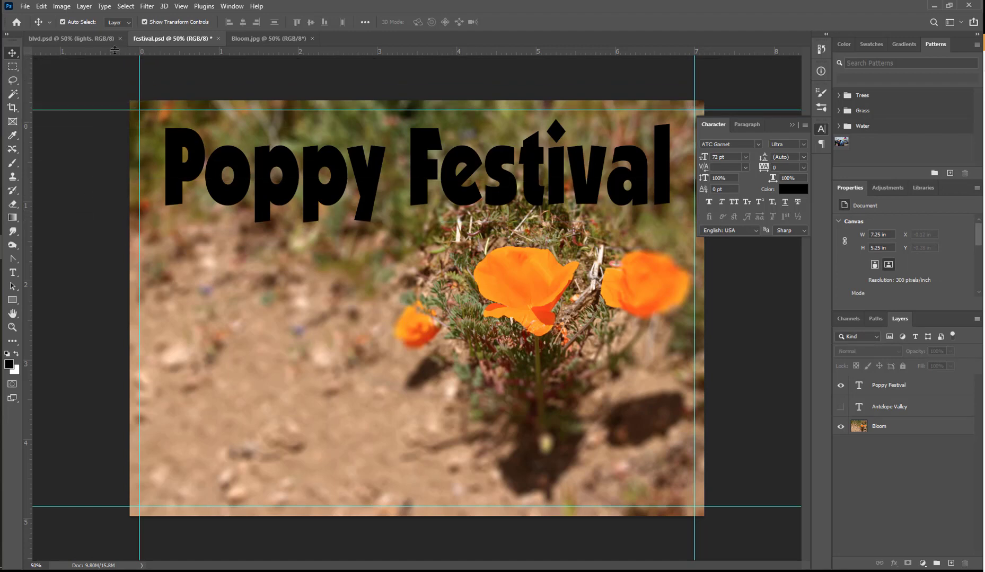
{"action": "double_click", "coordinate": [25, 50]}
Show the Antelope Valley layer, turn off Auto-Select and move its text up over the tops of the "Poppy" letters.
{"action": "left_click", "coordinate": [840, 407]}
{"action": "left_click", "coordinate": [899, 411]}
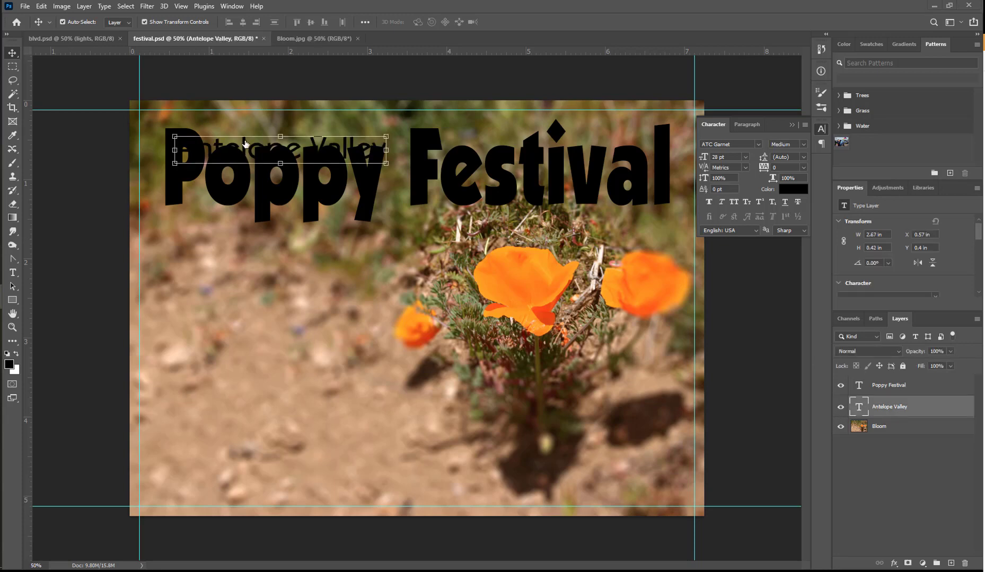
{"action": "left_click", "coordinate": [63, 22]}
{"action": "left_click_drag", "start_coordinate": [246, 143], "coordinate": [278, 127]}
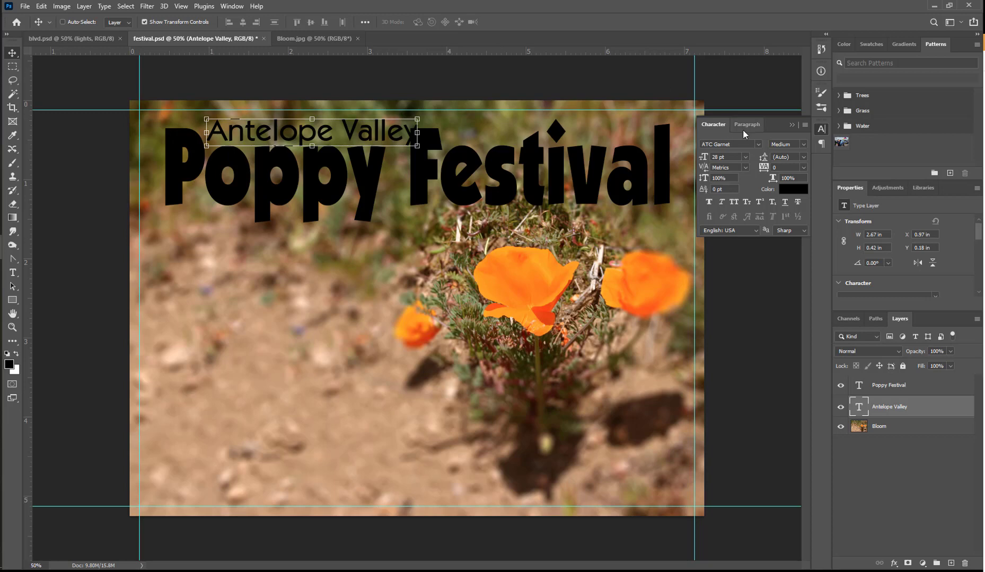
Set the "Antelope Valley" text color to the poppy orange f19d33, sampled from the flower's petals.
{"action": "left_click", "coordinate": [794, 189]}
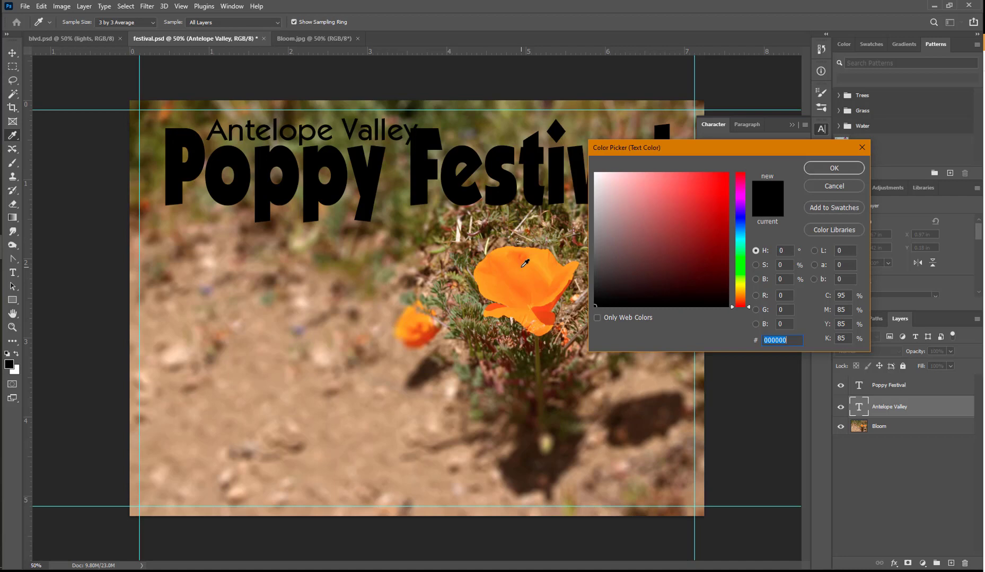
{"action": "left_click", "coordinate": [525, 263]}
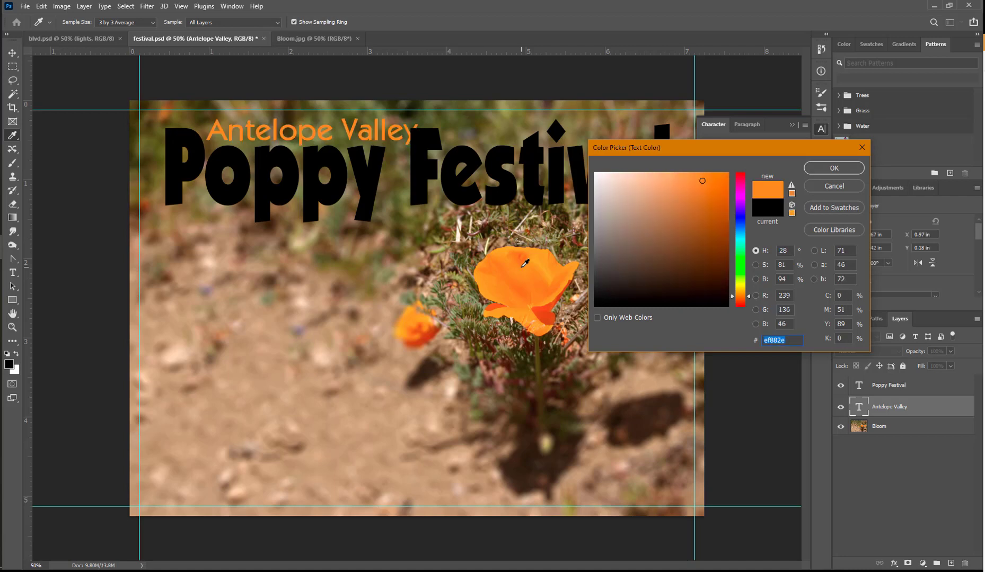
{"action": "left_click", "coordinate": [525, 282]}
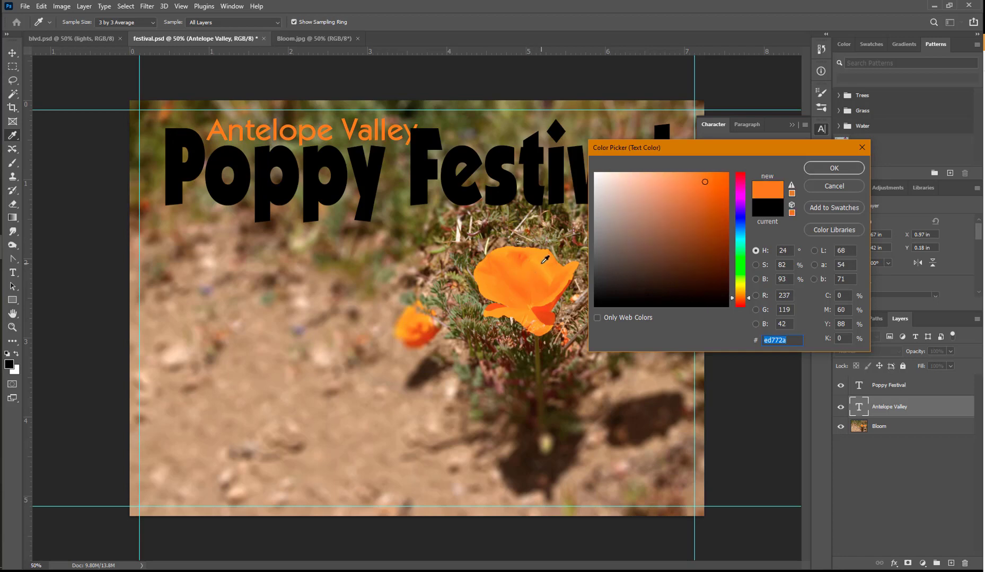
{"action": "left_click", "coordinate": [543, 258]}
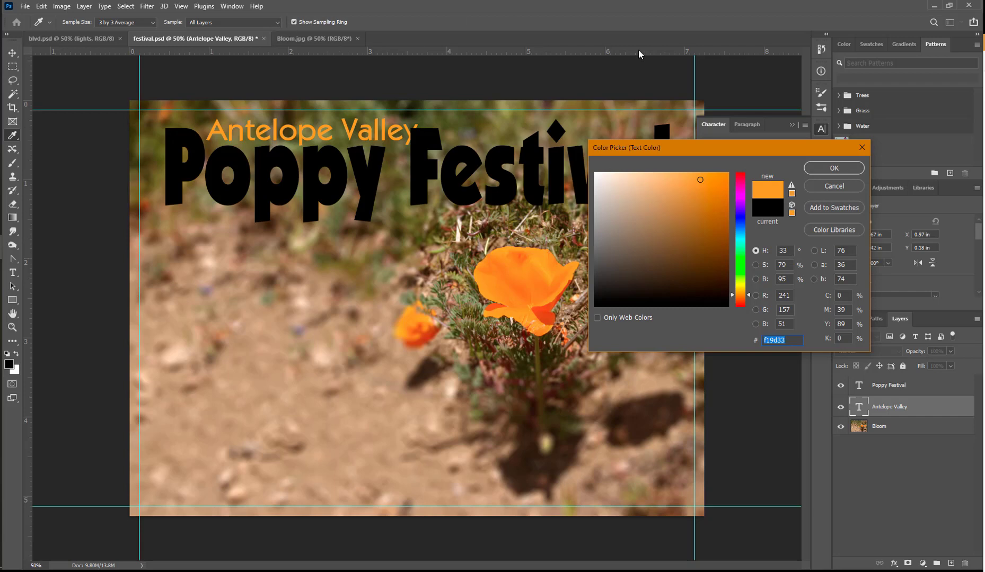
{"action": "left_click", "coordinate": [817, 170]}
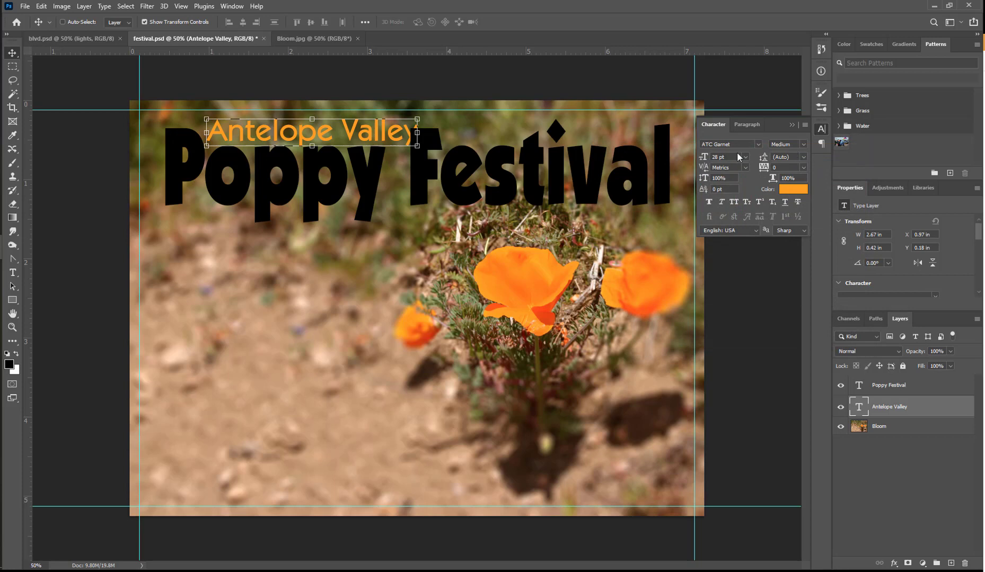
Set the "Antelope Valley" text to 22 pt and position it above "Poppy" at X 1.1 in, Y 0.19 in.
{"action": "left_click", "coordinate": [703, 157]}
{"action": "type", "text": "22"}
{"action": "key", "text": "Return"}
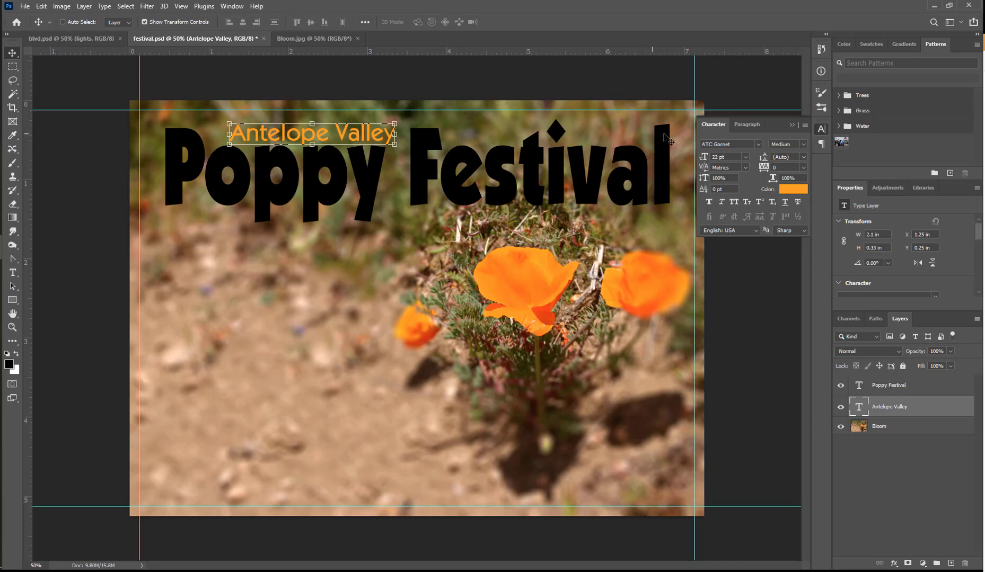
{"action": "mouse_move", "coordinate": [300, 139]}
{"action": "left_mouse_down"}
{"action": "mouse_move", "coordinate": [292, 113]}
{"action": "mouse_move", "coordinate": [301, 141]}
{"action": "left_mouse_up"}
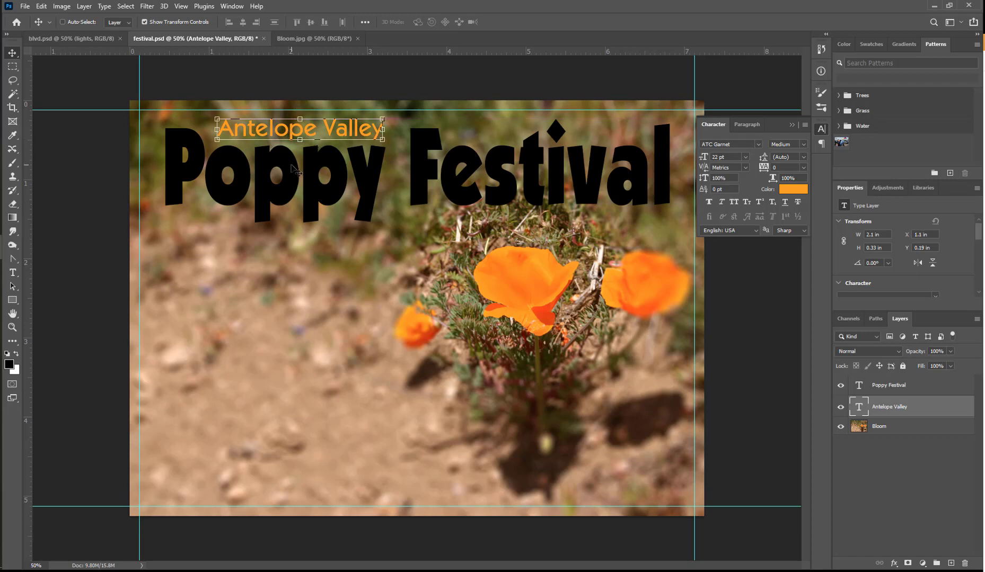
Turn Auto-Select back on, set the "Poppy Festival" text color to near-white fdfafa, and save festival.psd.
{"action": "left_click", "coordinate": [63, 21]}
{"action": "left_click", "coordinate": [261, 173]}
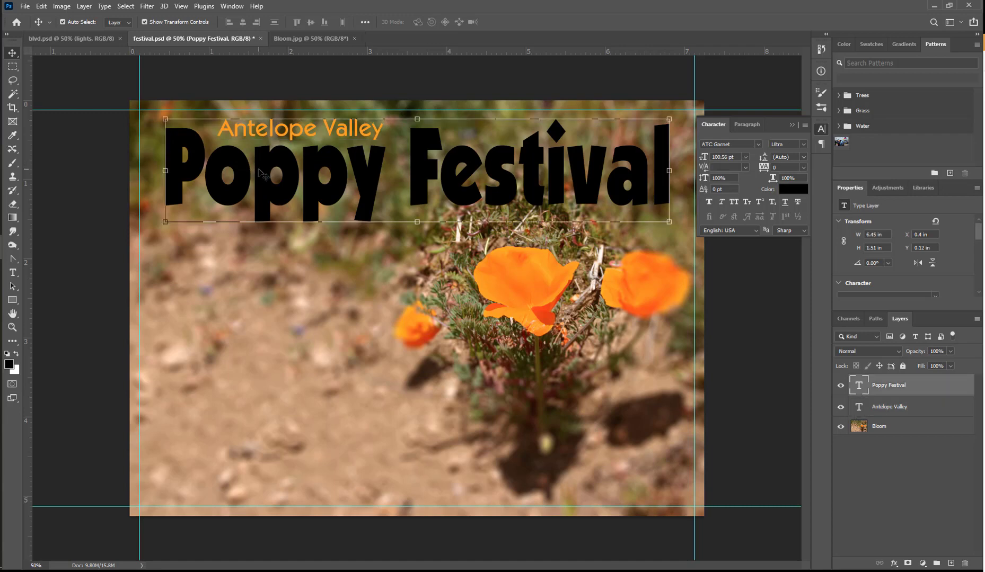
{"action": "left_click", "coordinate": [788, 190]}
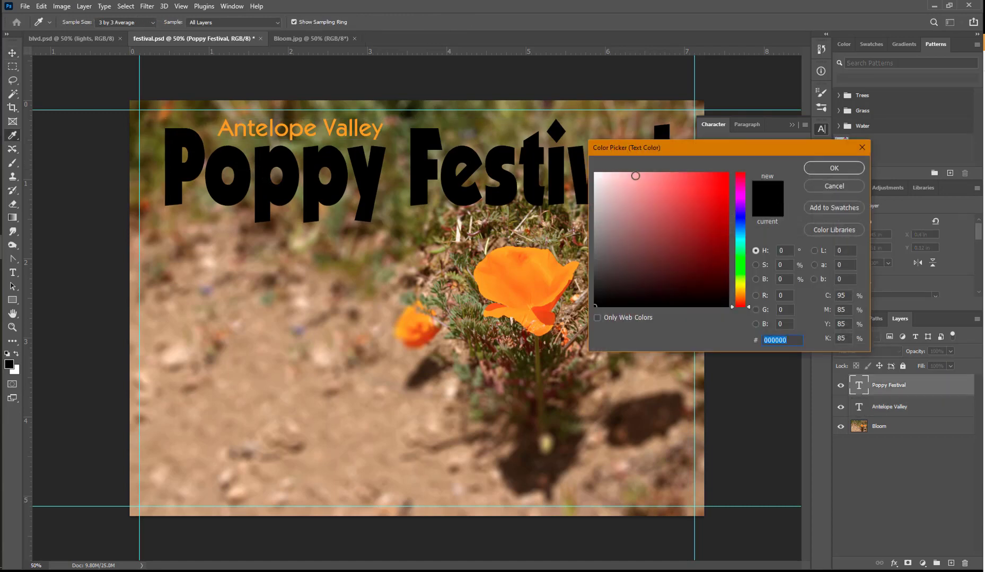
{"action": "left_click", "coordinate": [596, 174]}
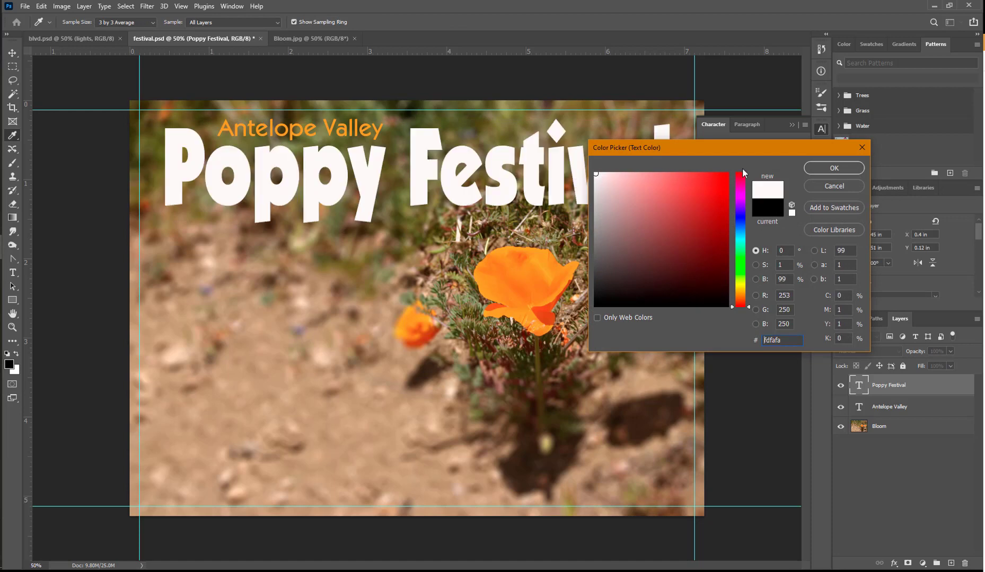
{"action": "left_click", "coordinate": [824, 168]}
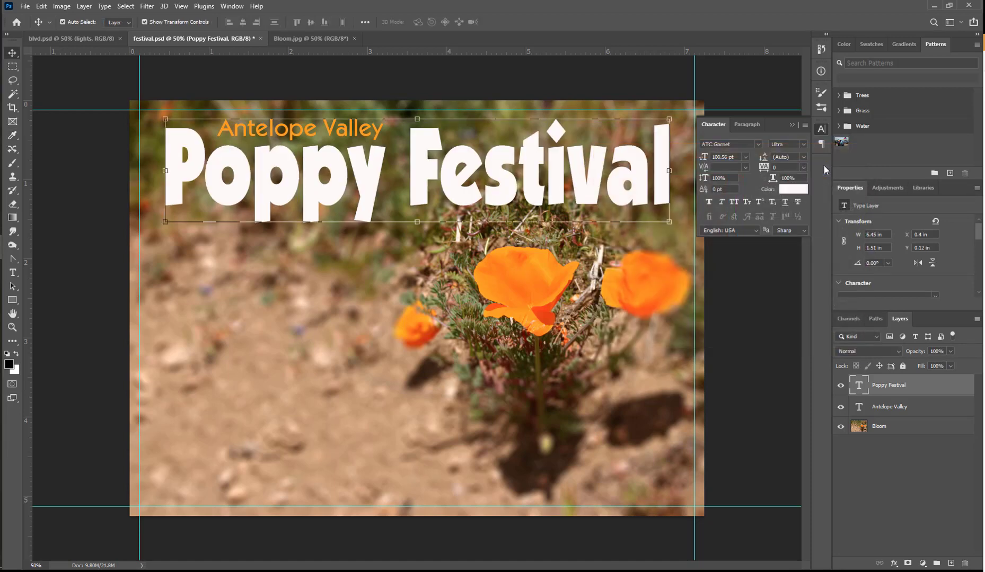
{"action": "key", "text": "ctrl+s"}
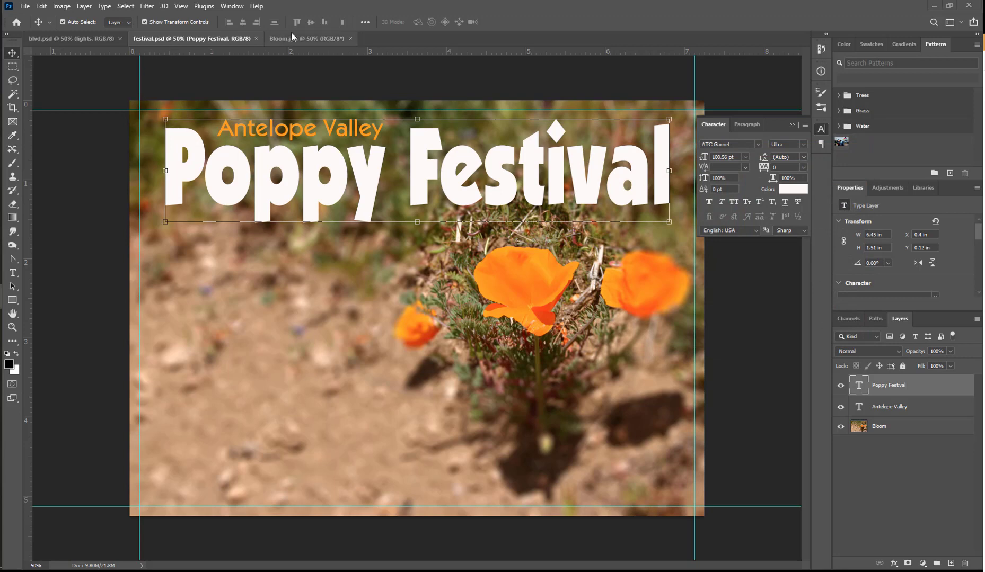
In blvd.psd, add top-aligned vertical text "BLVD" in 72 pt ATC Garnet Ultra along the left margin of the photo.
{"action": "left_click", "coordinate": [93, 39]}
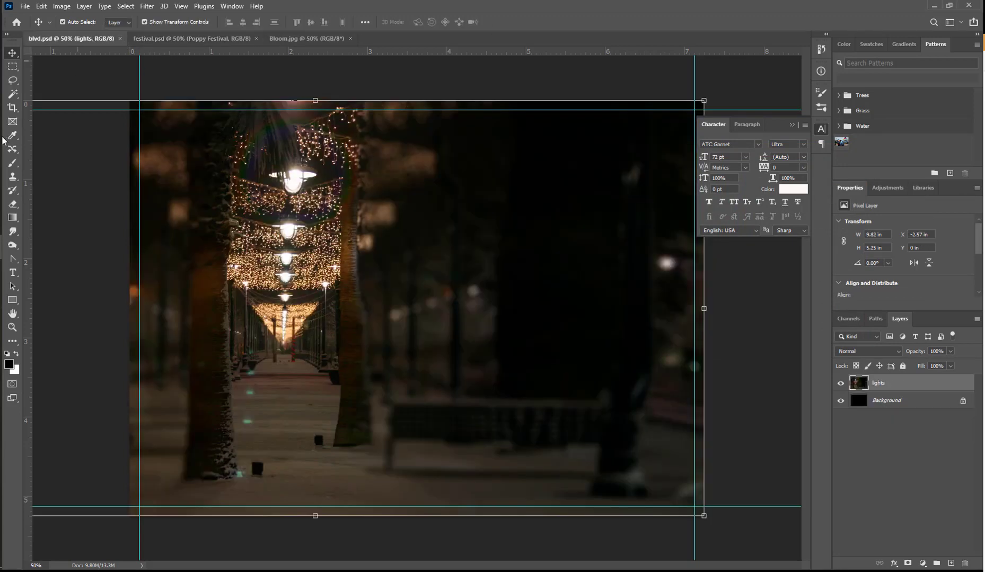
{"action": "left_click", "coordinate": [13, 273]}
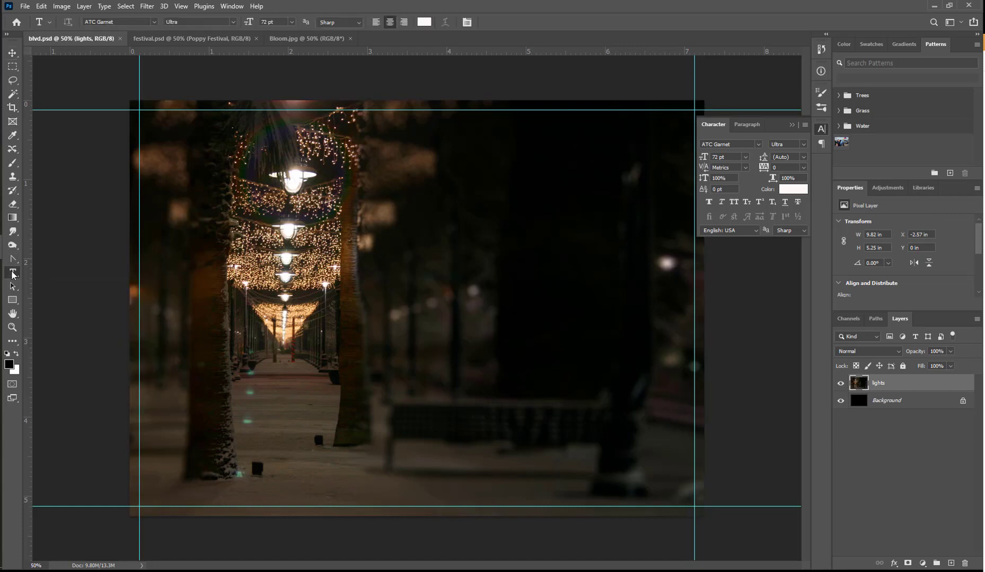
{"action": "left_click", "coordinate": [47, 283]}
{"action": "left_click", "coordinate": [377, 23]}
{"action": "left_click", "coordinate": [175, 120]}
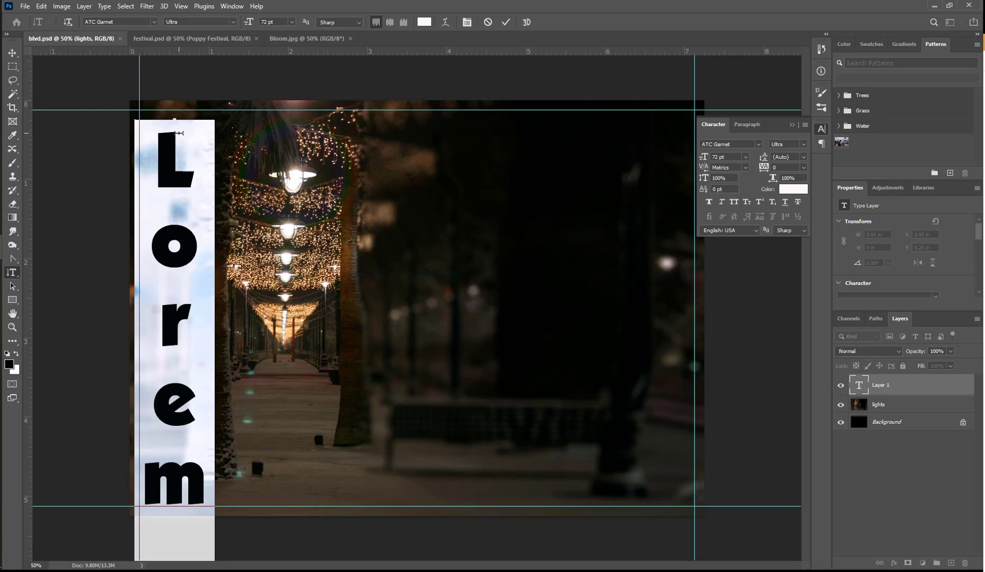
{"action": "type", "text": "BLVD"}
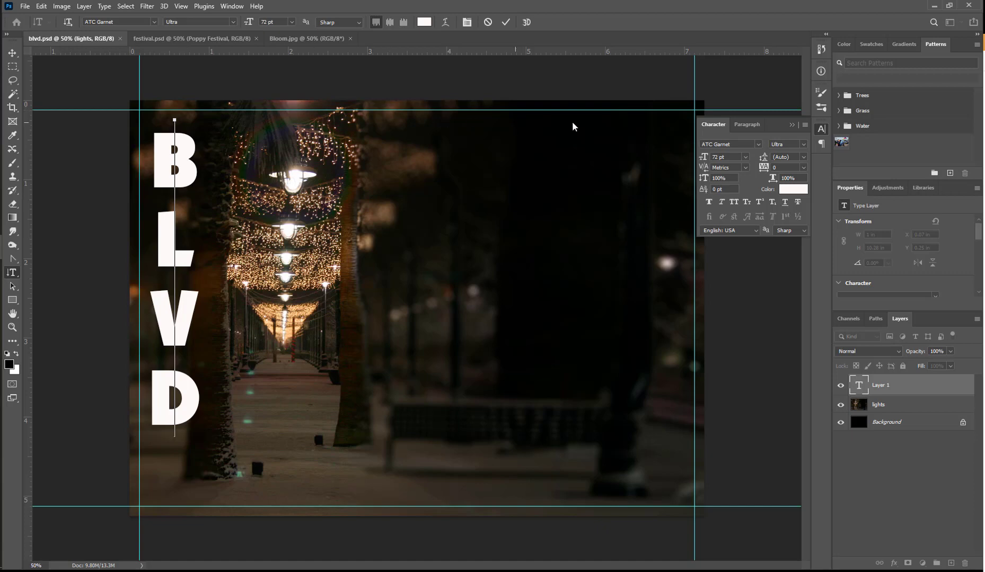
{"action": "left_click", "coordinate": [878, 388]}
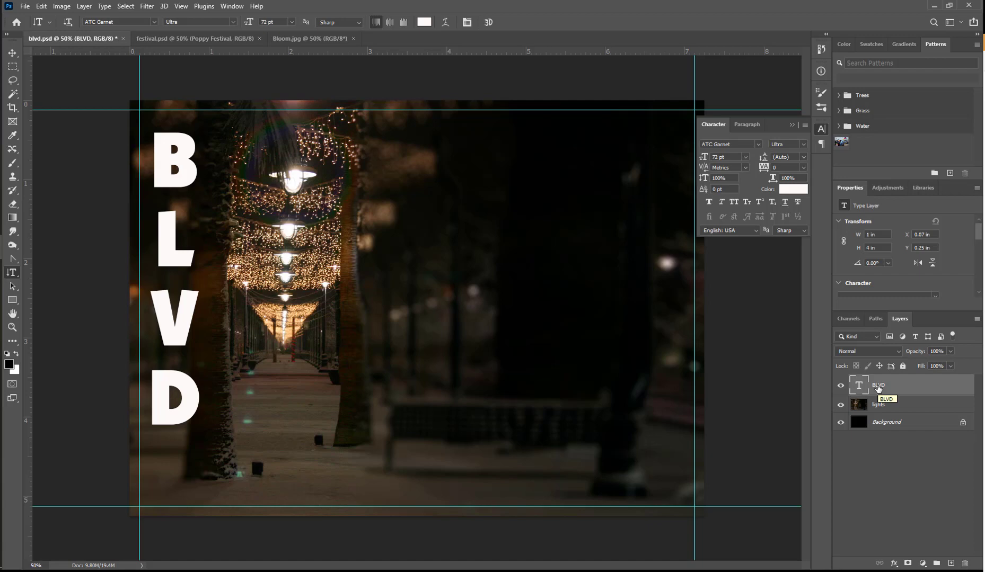
Change the orientation of the "BLVD" text to horizontal.
{"action": "left_click", "coordinate": [109, 7]}
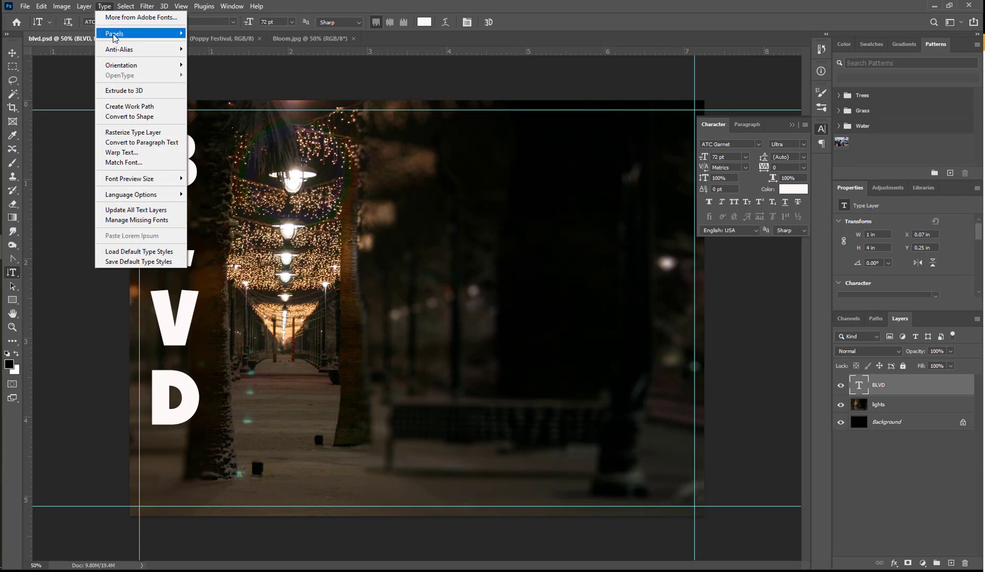
{"action": "mouse_move", "coordinate": [117, 66]}
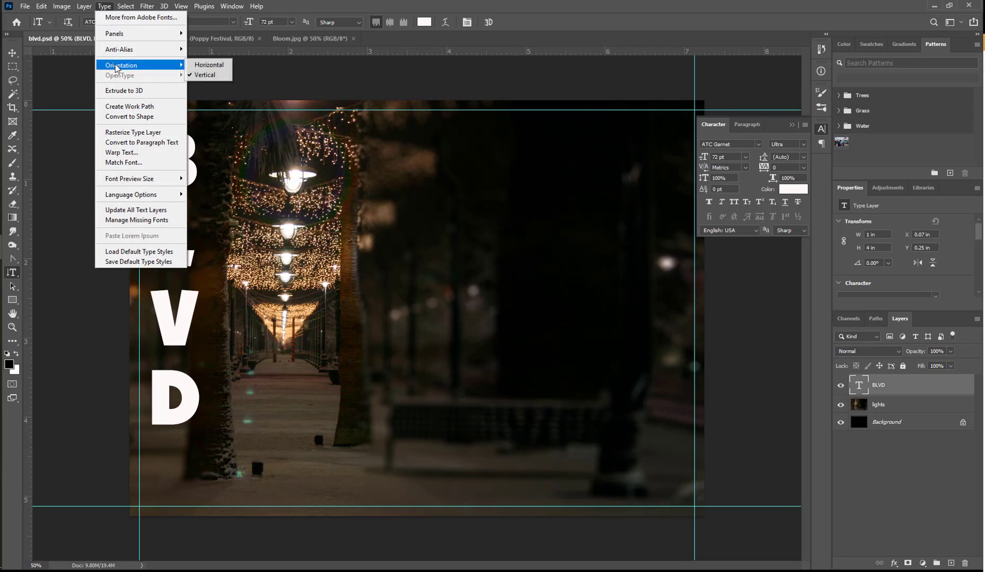
{"action": "left_click", "coordinate": [223, 65]}
Insert line breaks between the letters of "BLVD" so that each letter sits on its own line.
{"action": "left_click", "coordinate": [227, 115]}
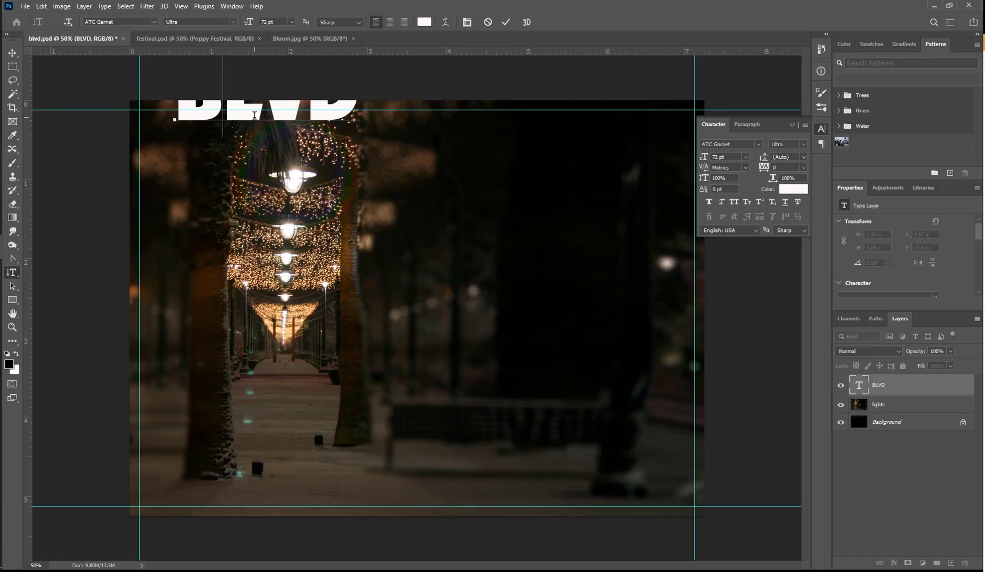
{"action": "key", "text": "Return"}
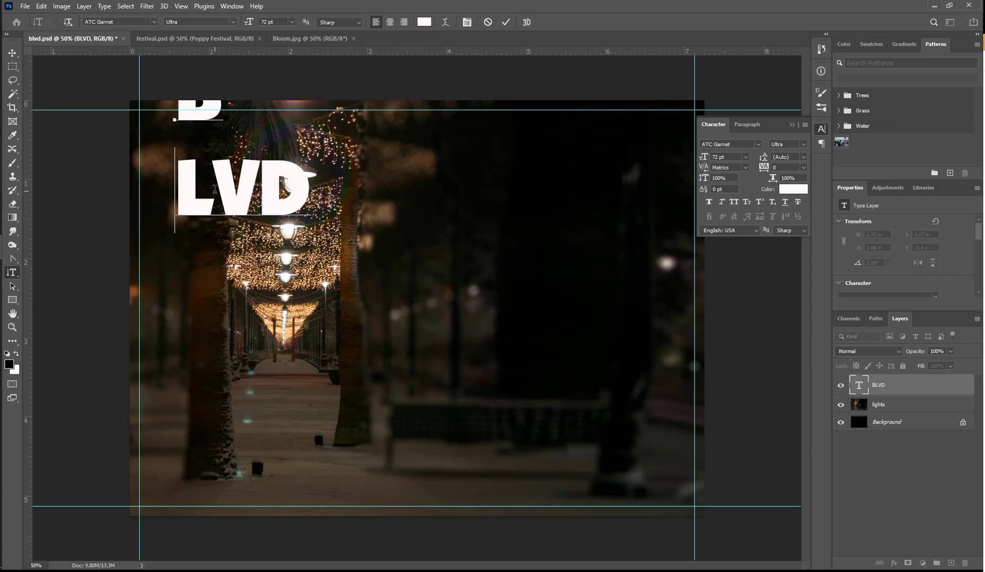
{"action": "left_click", "coordinate": [218, 190]}
{"action": "key", "text": "Return"}
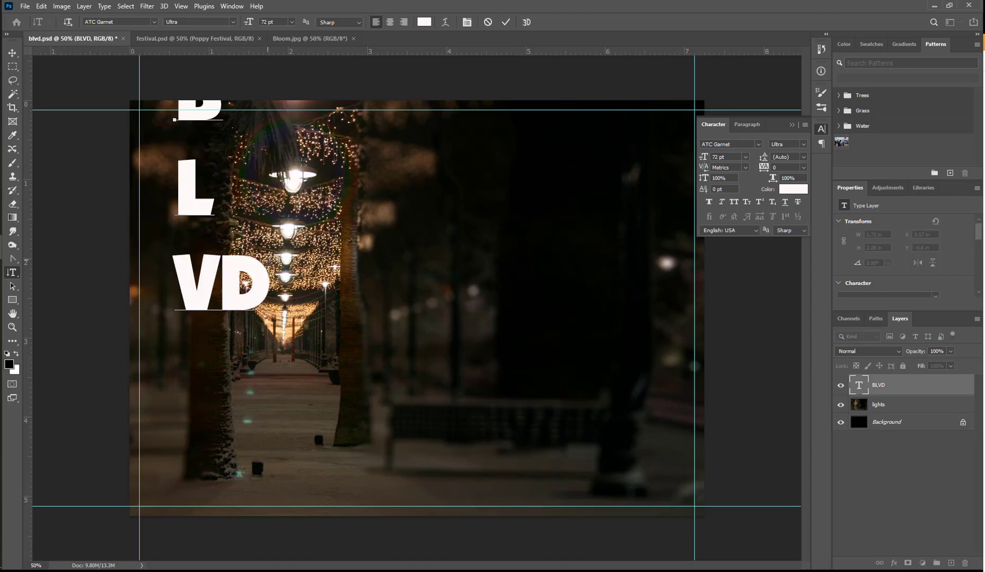
{"action": "left_click", "coordinate": [223, 298]}
{"action": "key", "text": "Return"}
Add the word "THE" at 12 pt on its own line above the "B".
{"action": "key", "text": "Up"}
{"action": "key", "text": "Up"}
{"action": "key", "text": "Up"}
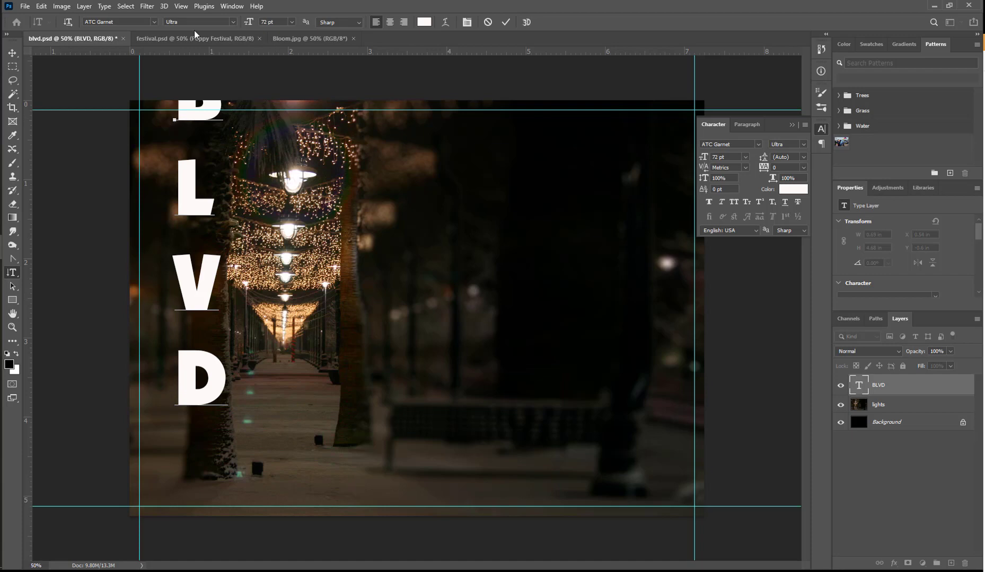
{"action": "left_click", "coordinate": [292, 21]}
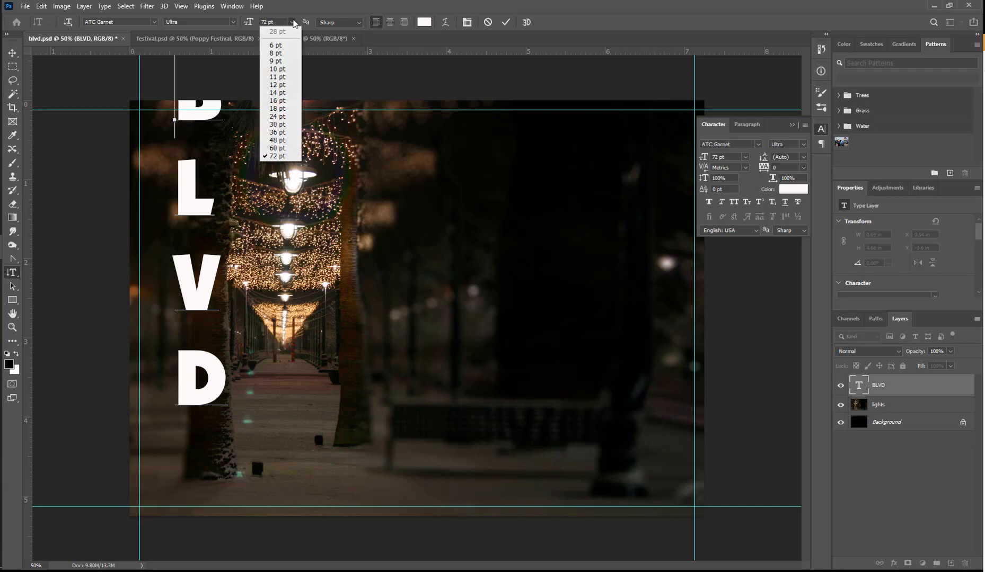
{"action": "left_click", "coordinate": [278, 85]}
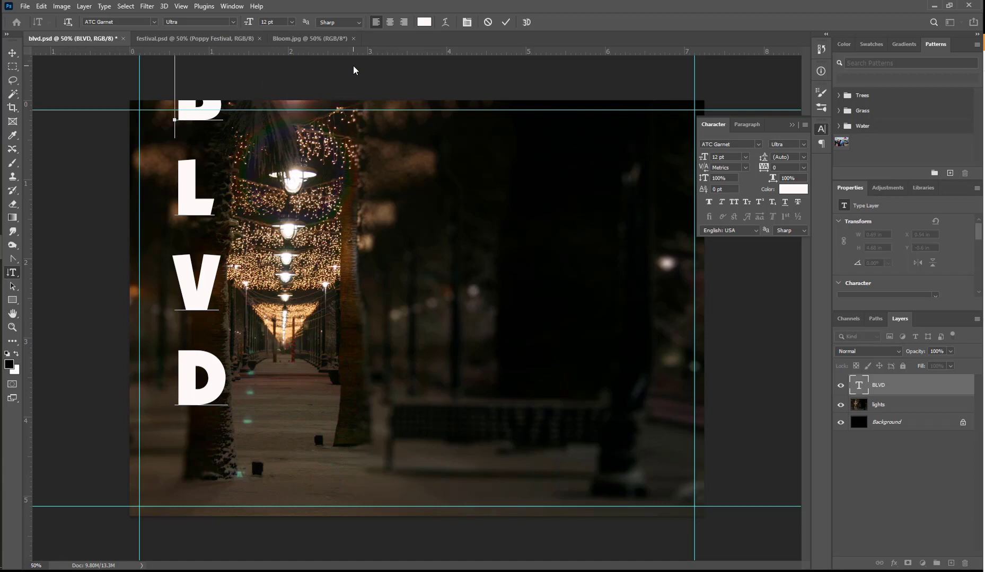
{"action": "type", "text": "THE"}
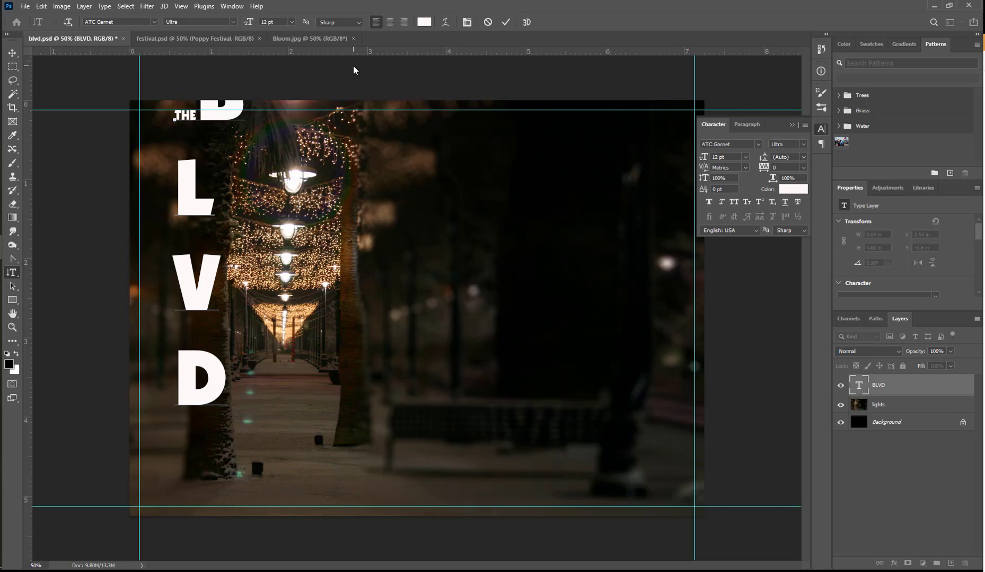
{"action": "key", "text": "Return"}
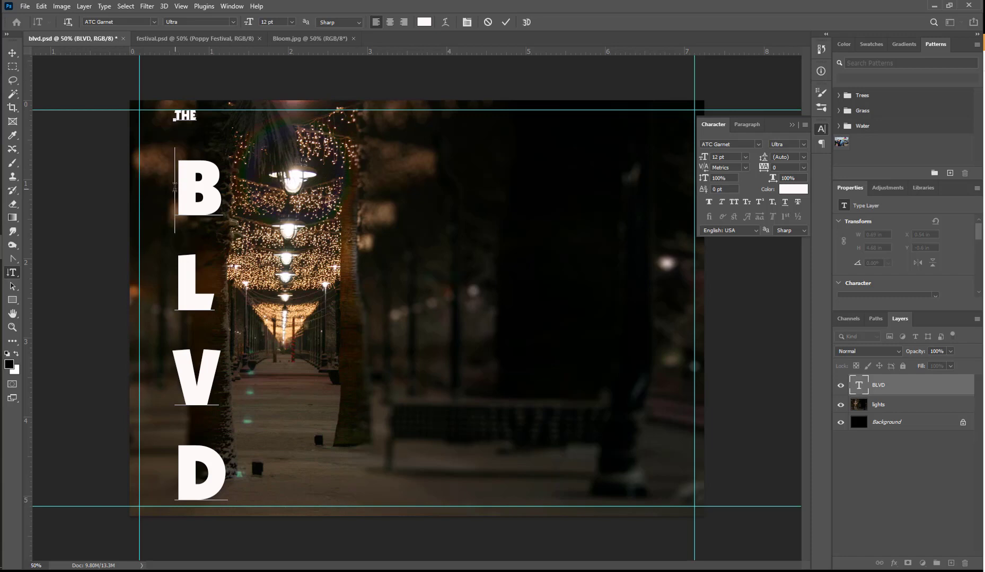
Set the leading of the four stacked letters "BLVD" to 55 pt.
{"action": "left_click_drag", "start_coordinate": [175, 187], "coordinate": [216, 454]}
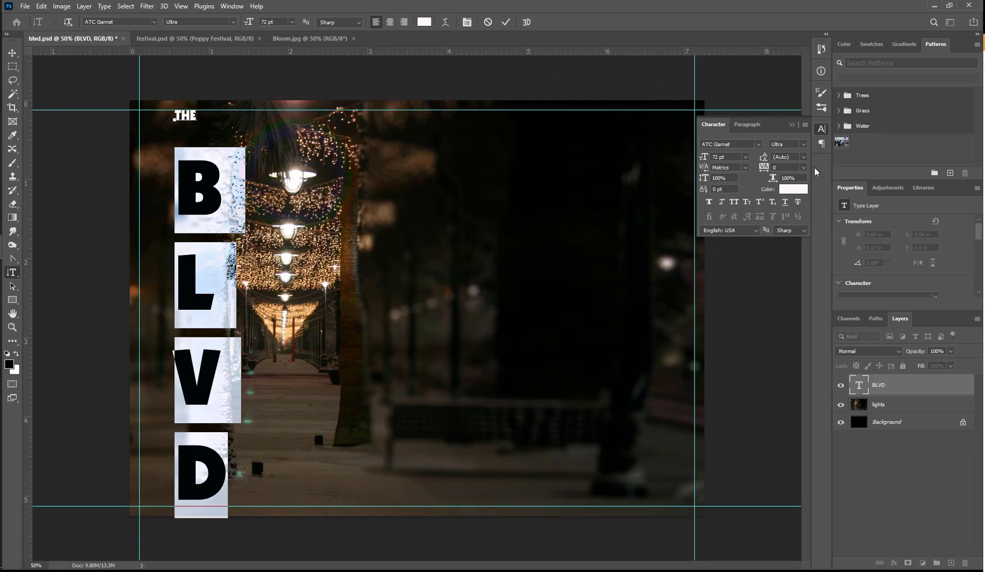
{"action": "left_click", "coordinate": [805, 157]}
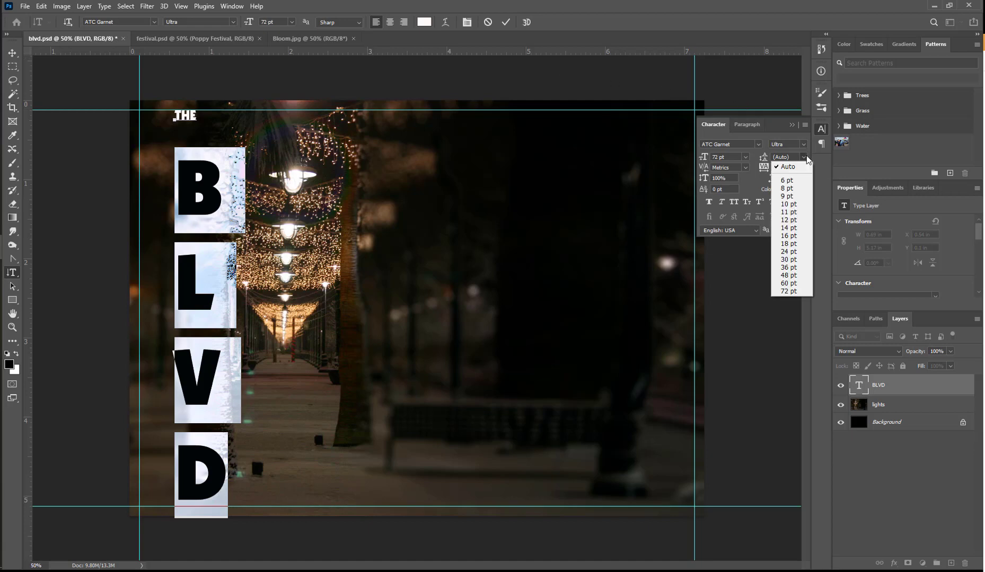
{"action": "left_click", "coordinate": [806, 159]}
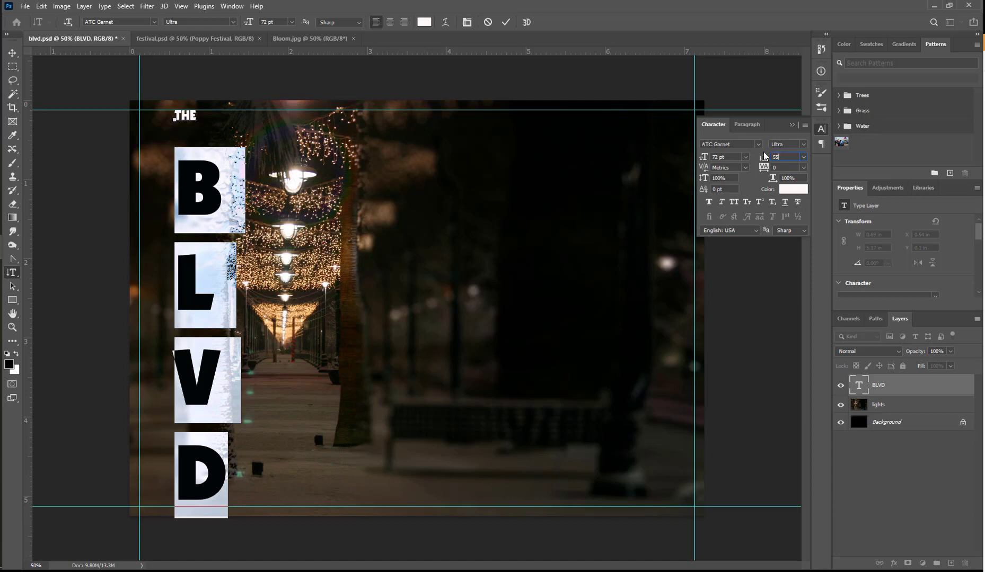
{"action": "key", "text": "Return"}
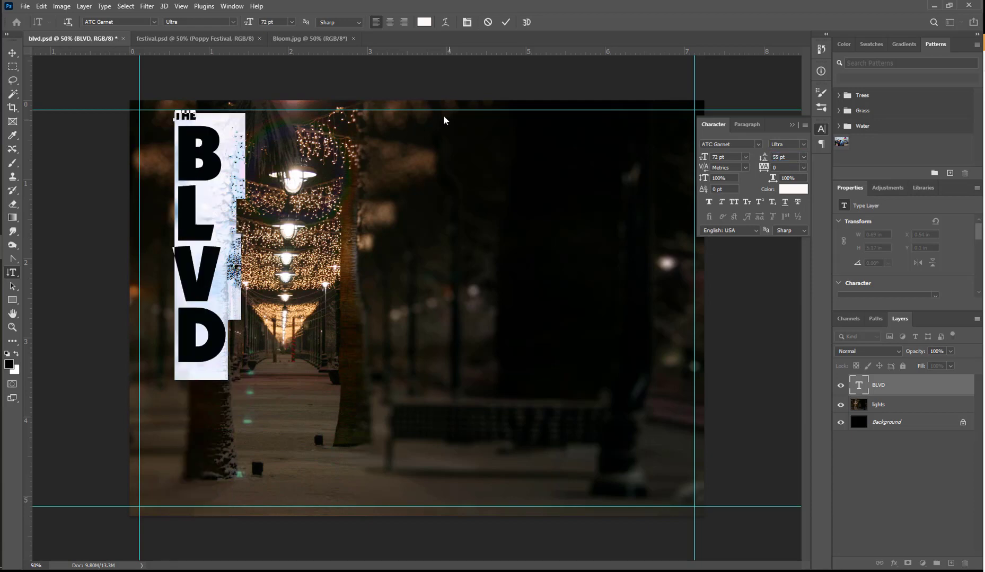
Move the stacked "THE BLVD" title close to the photo's upper-left guide corner, at about X 0.26 in, Y 0.22 in.
{"action": "left_click", "coordinate": [12, 53]}
{"action": "left_click_drag", "start_coordinate": [203, 173], "coordinate": [178, 182]}
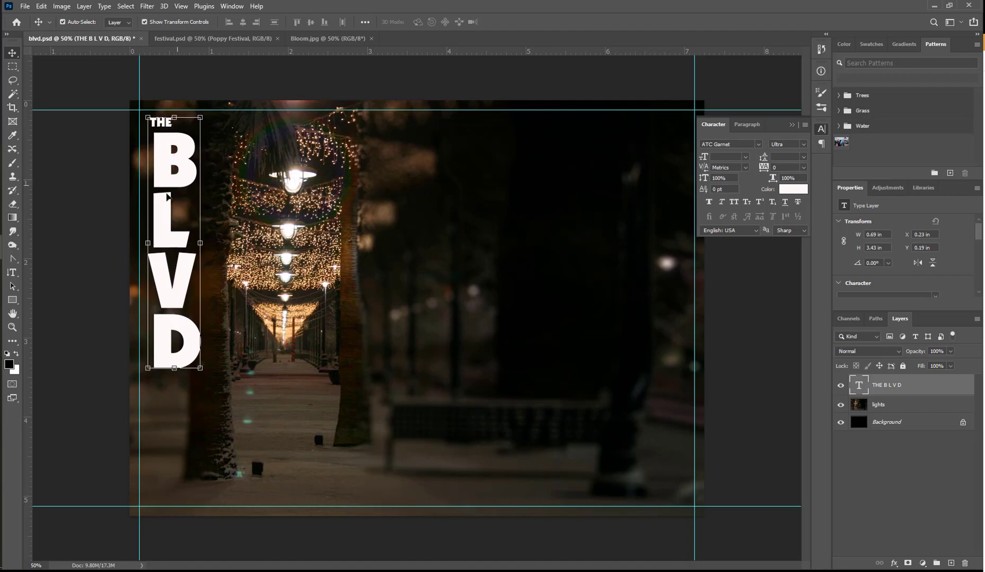
{"action": "mouse_move", "coordinate": [29, 261]}
{"action": "left_mouse_down"}
{"action": "mouse_move", "coordinate": [77, 246]}
{"action": "mouse_move", "coordinate": [157, 246]}
{"action": "mouse_move", "coordinate": [34, 253]}
{"action": "mouse_move", "coordinate": [19, 268]}
{"action": "left_mouse_up"}
{"action": "left_click_drag", "start_coordinate": [174, 238], "coordinate": [178, 248]}
Scale the "THE BLVD" title proportionally to about 149% with Free Transform, filling the height between the horizontal guides.
{"action": "left_click", "coordinate": [40, 7]}
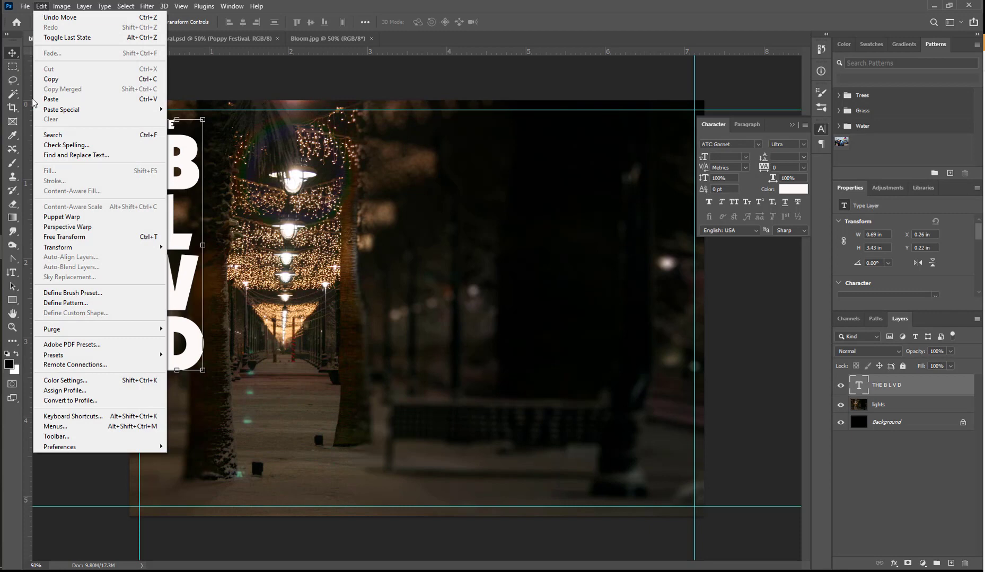
{"action": "left_click", "coordinate": [61, 238]}
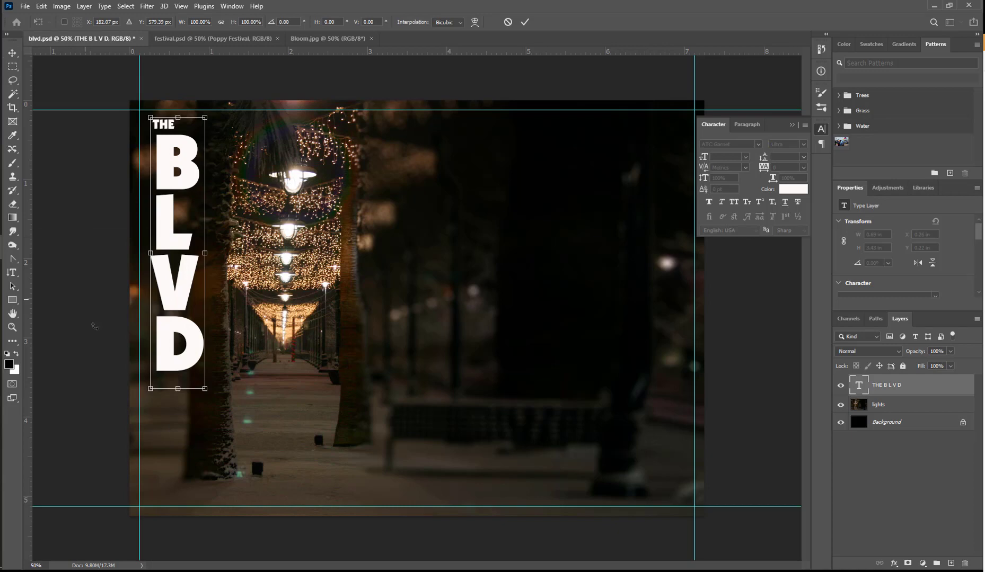
{"action": "left_click_drag", "start_coordinate": [206, 391], "coordinate": [226, 516]}
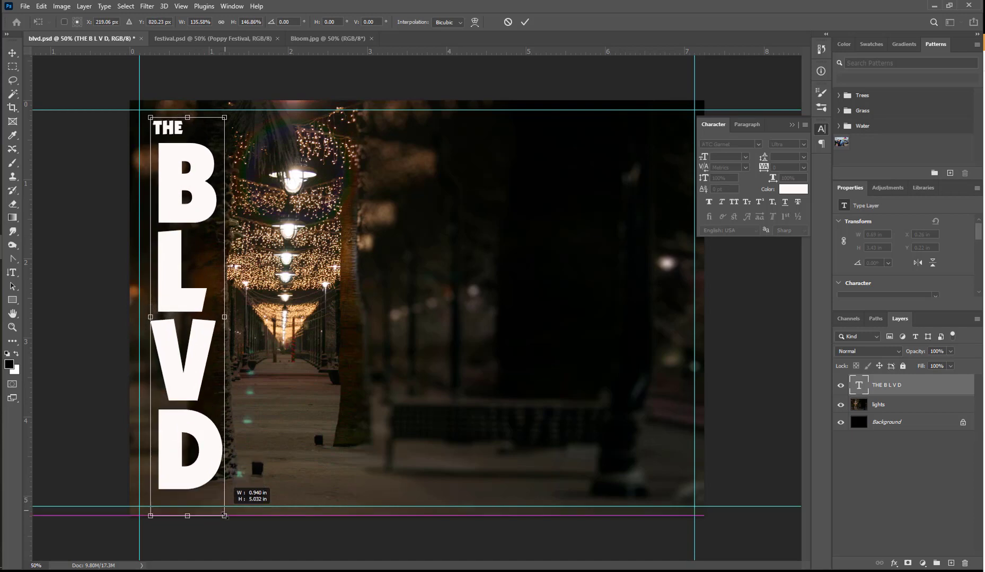
{"action": "left_click_drag", "start_coordinate": [225, 517], "coordinate": [235, 523]}
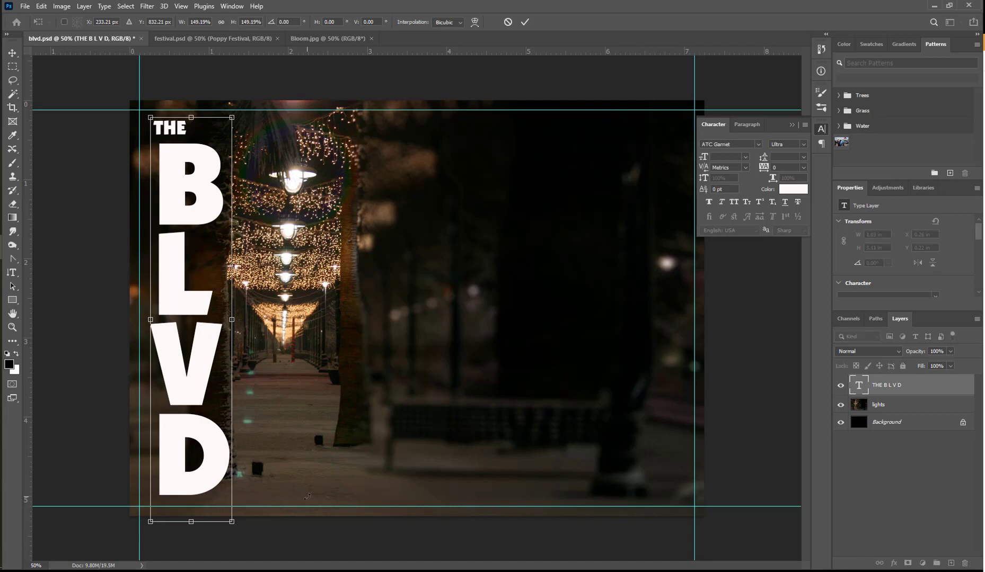
{"action": "key", "text": "Return"}
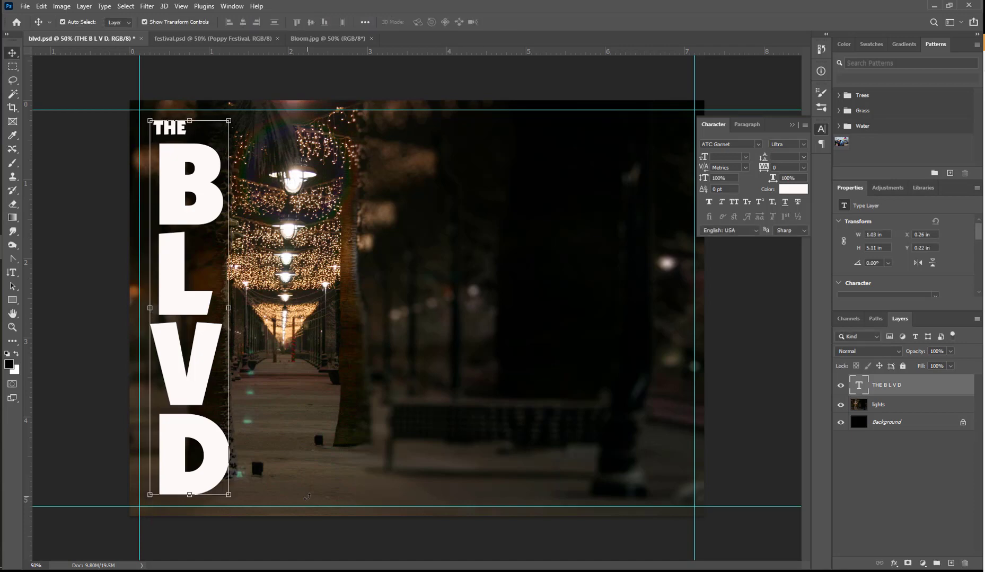
Give the "THE" line a left indent of 4 pt and a space after paragraph of -3 pt.
{"action": "double_click", "coordinate": [181, 280]}
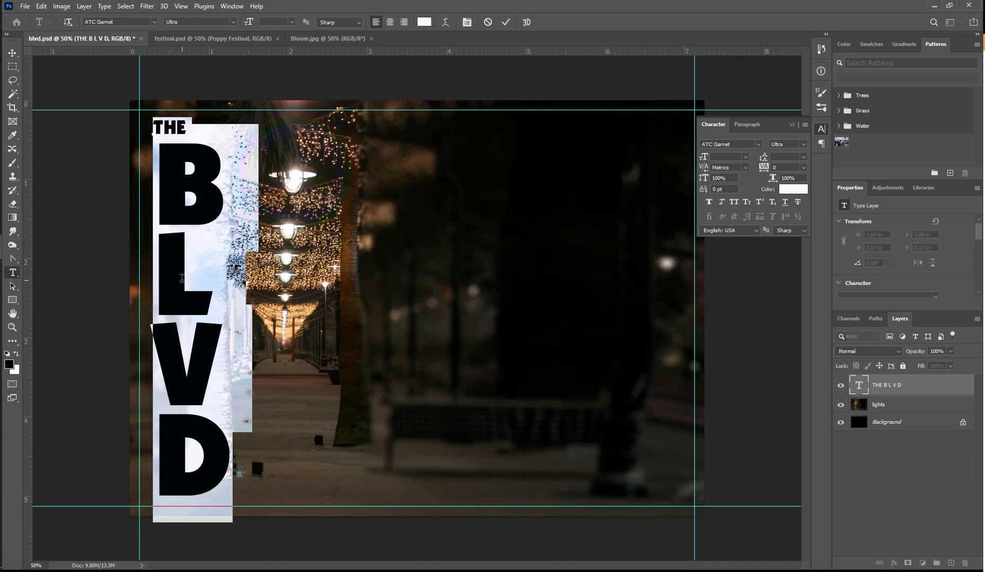
{"action": "left_click", "coordinate": [162, 128]}
{"action": "left_click", "coordinate": [169, 123]}
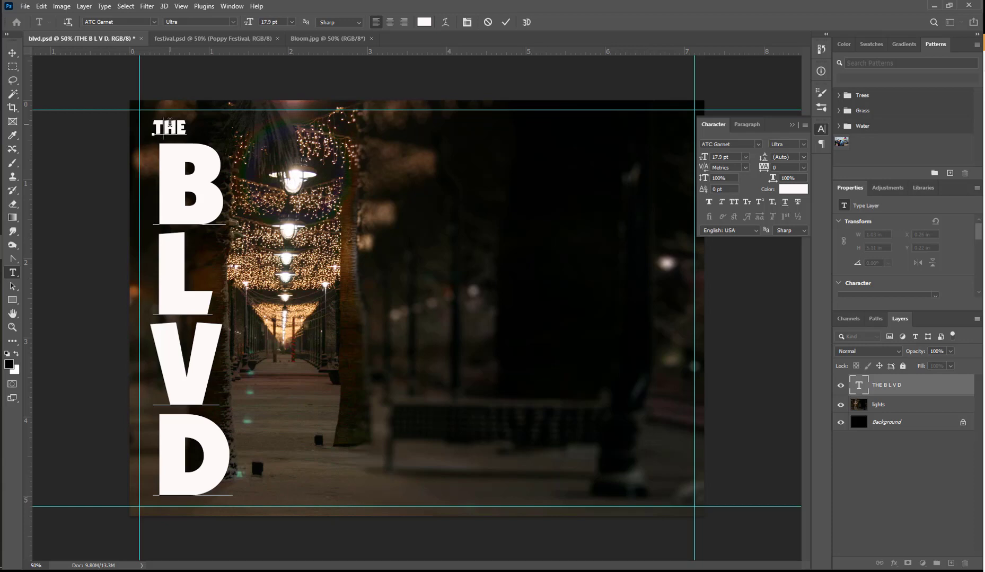
{"action": "left_click", "coordinate": [747, 125]}
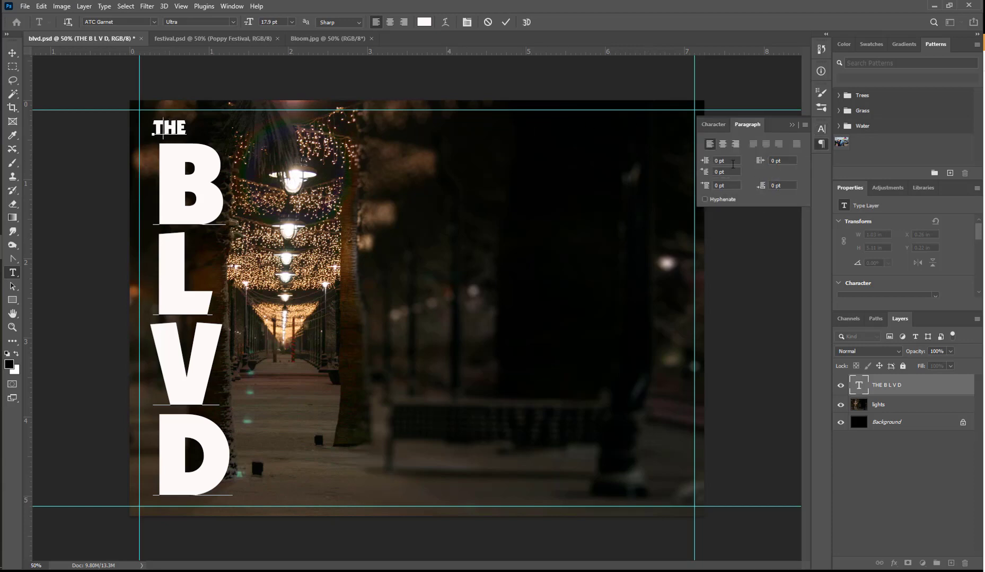
{"action": "left_click", "coordinate": [697, 162]}
{"action": "type", "text": "4"}
{"action": "key", "text": "Tab"}
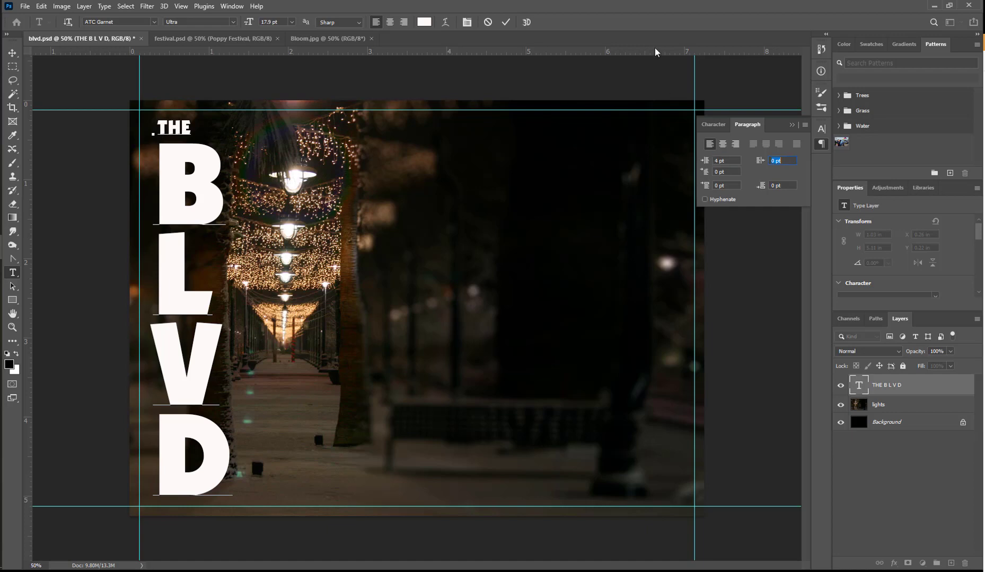
{"action": "left_click", "coordinate": [786, 186]}
{"action": "key", "text": "Return"}
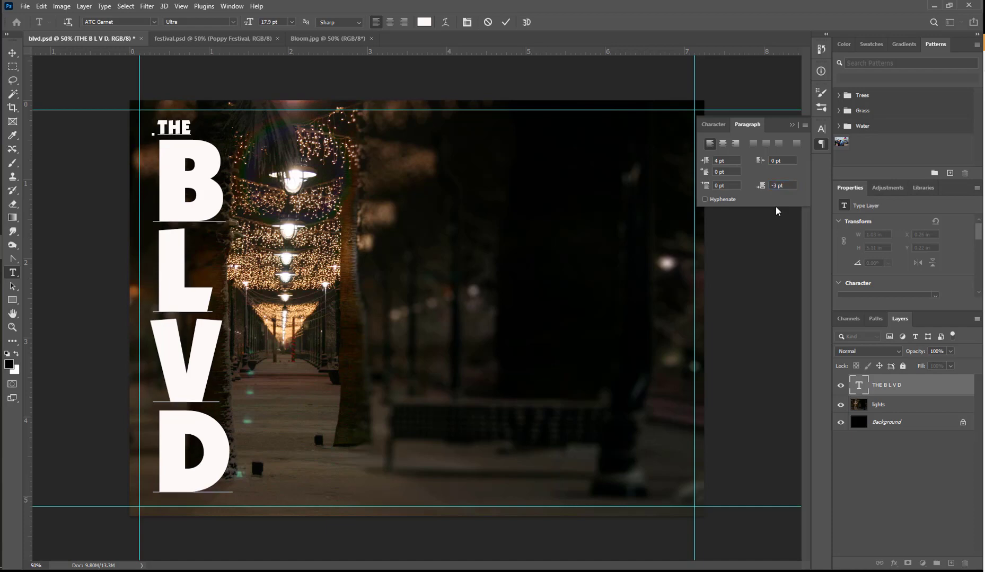